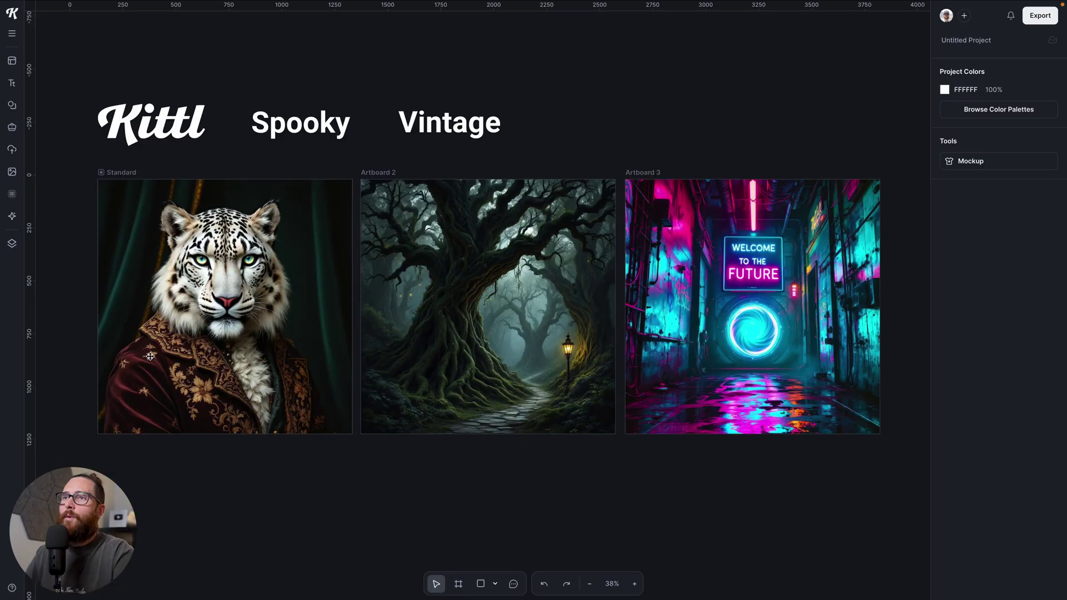
Open AI Image Restyle and load the Standard artboard's tiger portrait as the source image
click(150, 356)
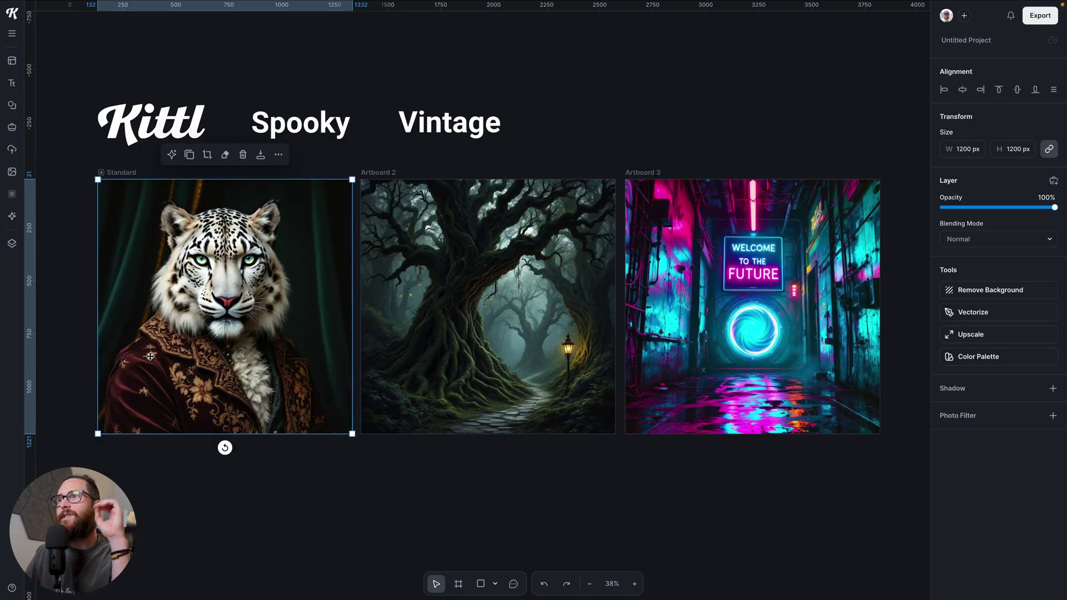
drag(109, 81, 559, 144)
click(556, 158)
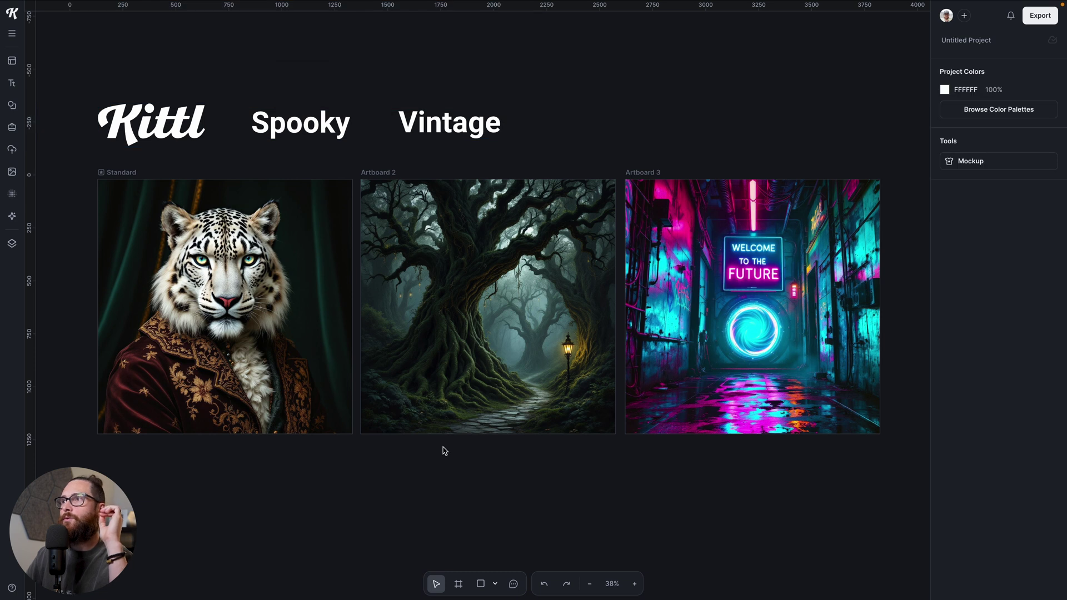
scroll(444, 451, down, 2)
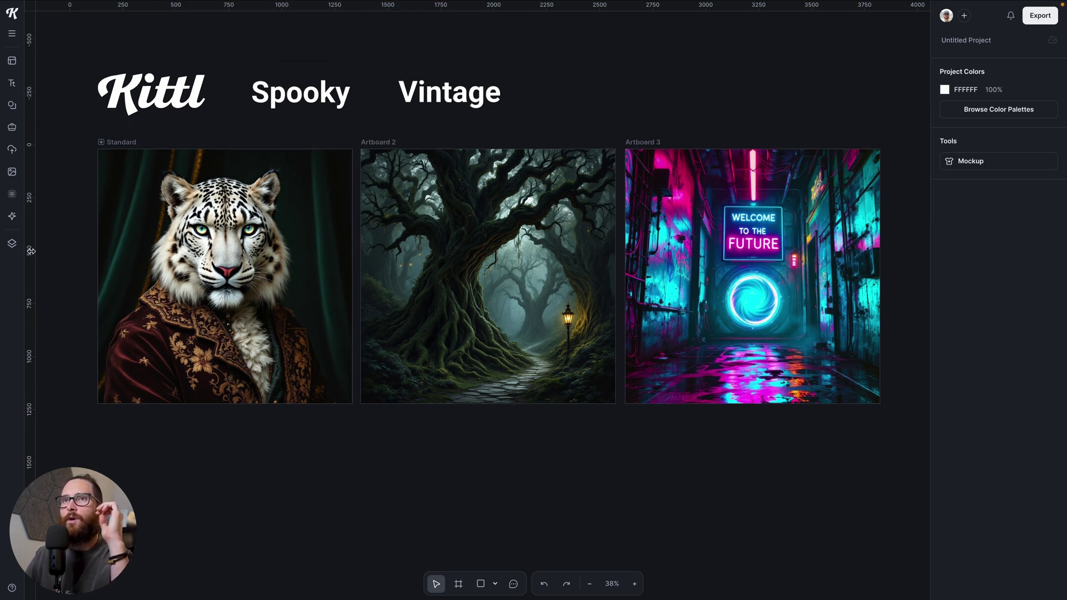
click(12, 218)
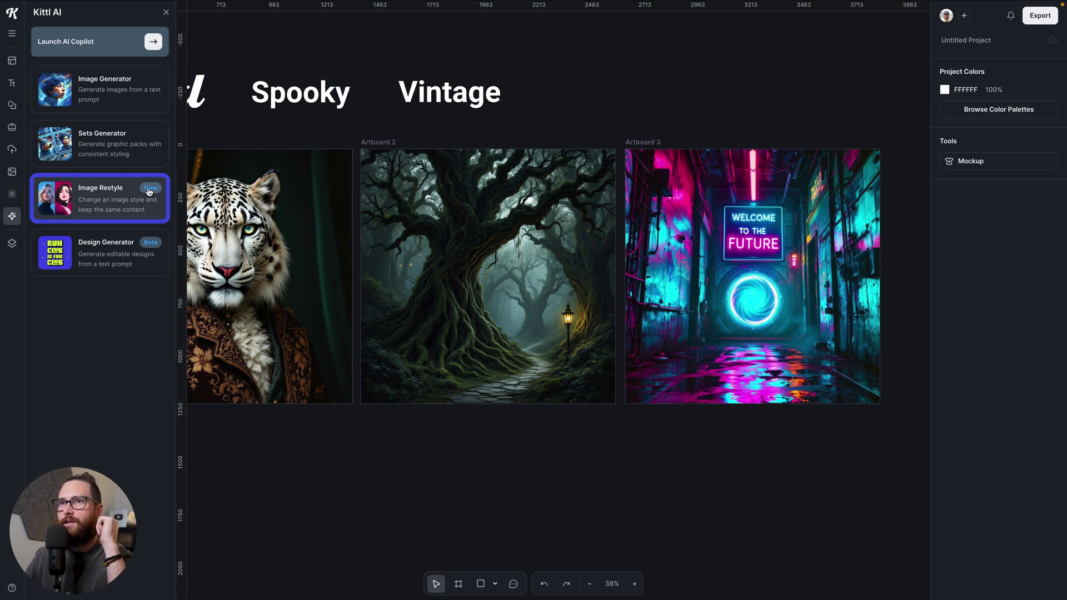
click(110, 198)
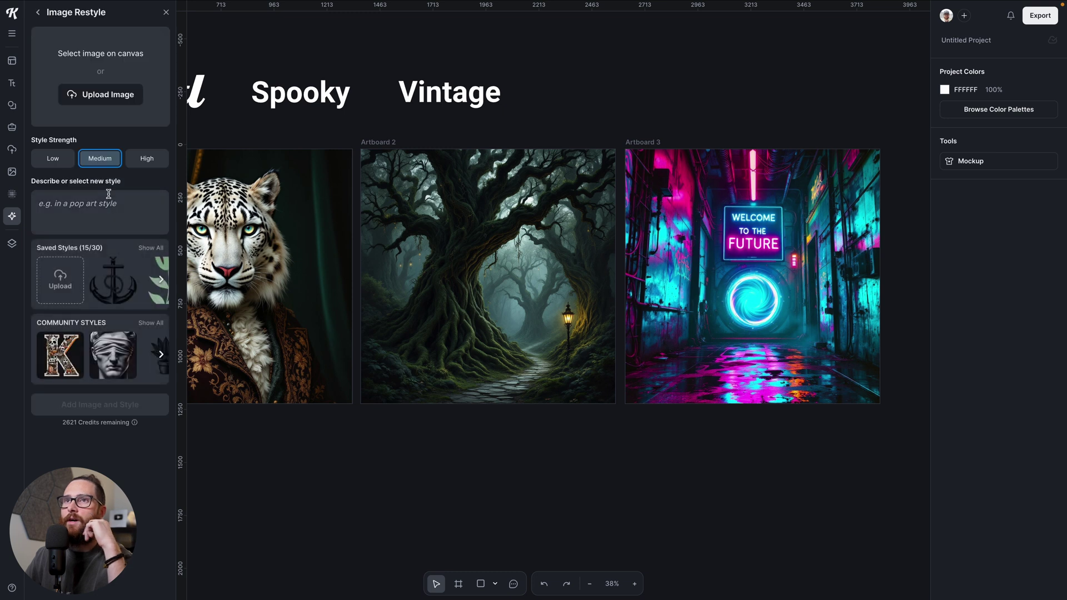
click(117, 99)
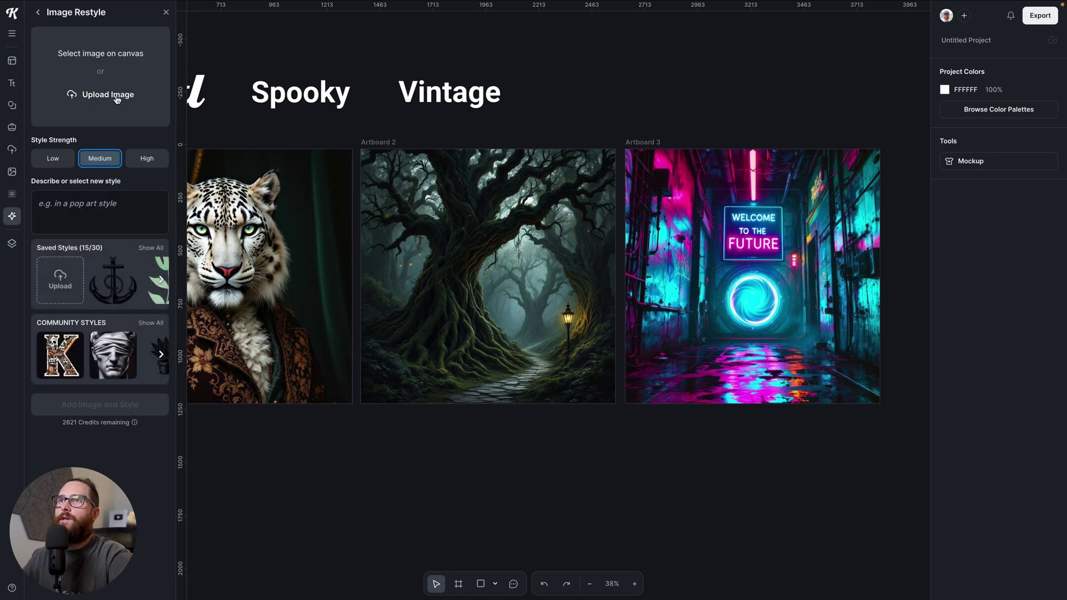
scroll(294, 187, left, 5)
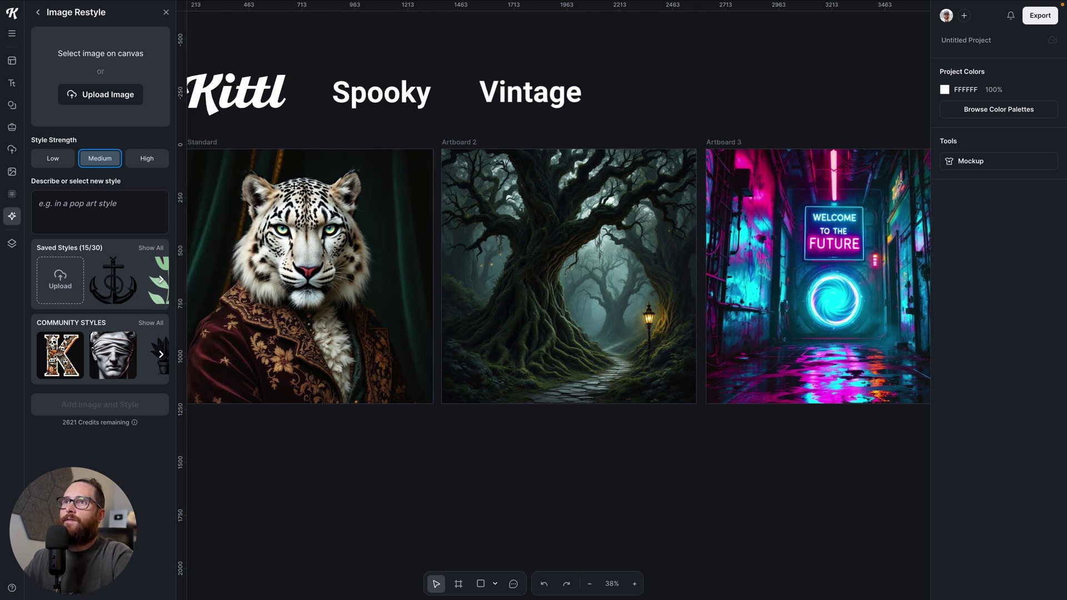
scroll(295, 186, left, 5)
click(426, 240)
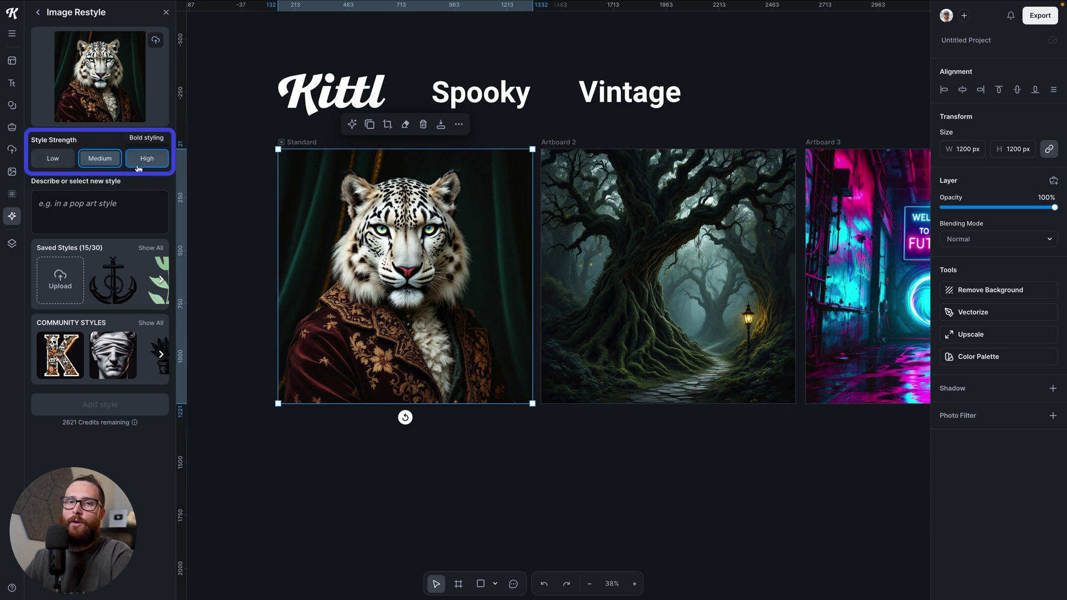
Generate a High-strength restyle of the tiger with an anime manga, Studio Ghibli colors prompt
click(139, 162)
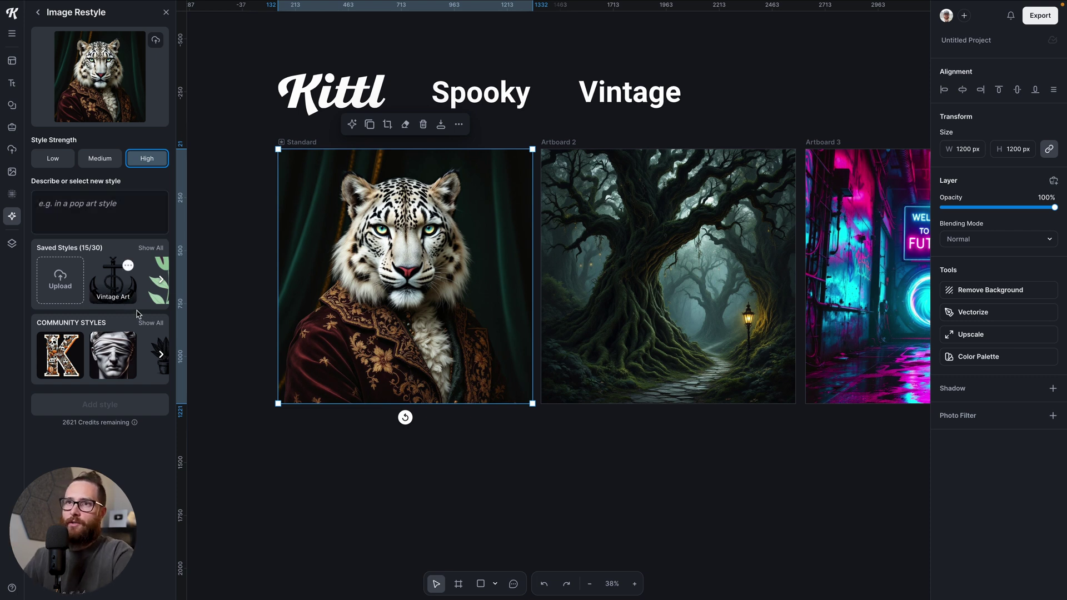
scroll(119, 369, right, 2)
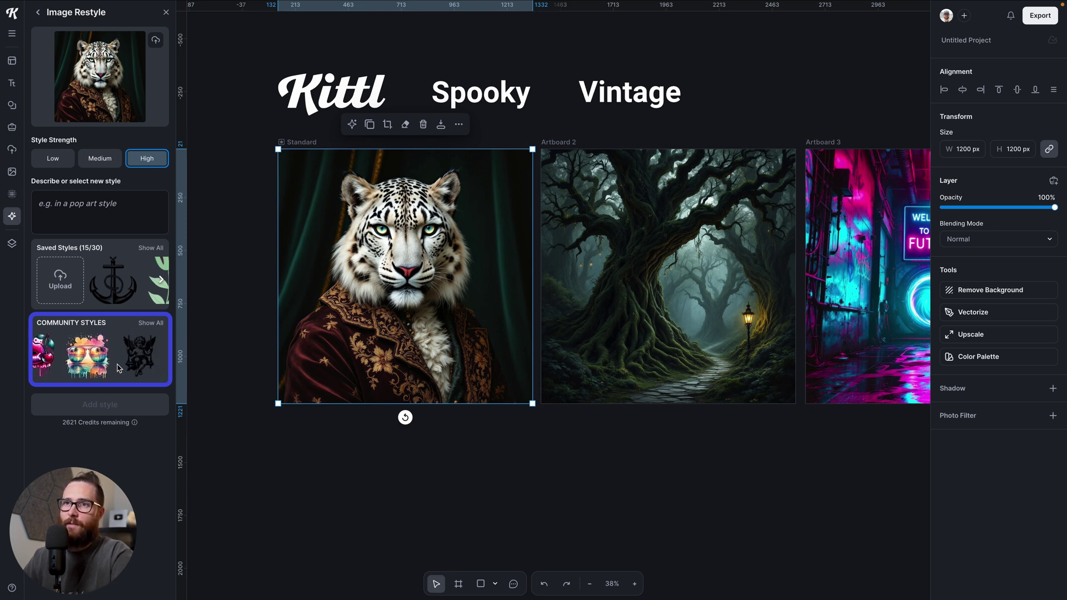
click(72, 206)
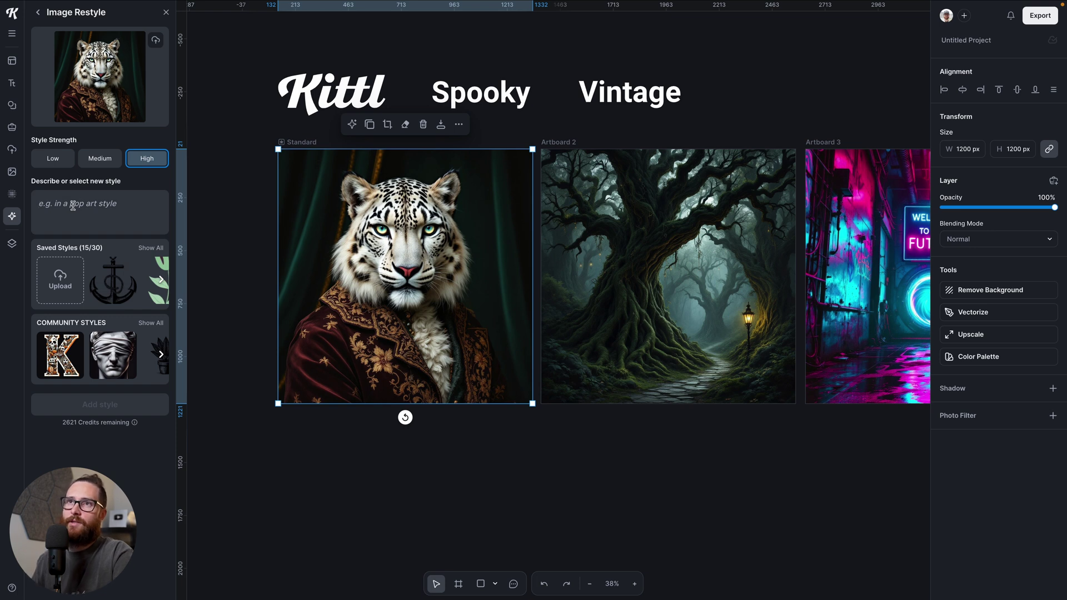
click(73, 205)
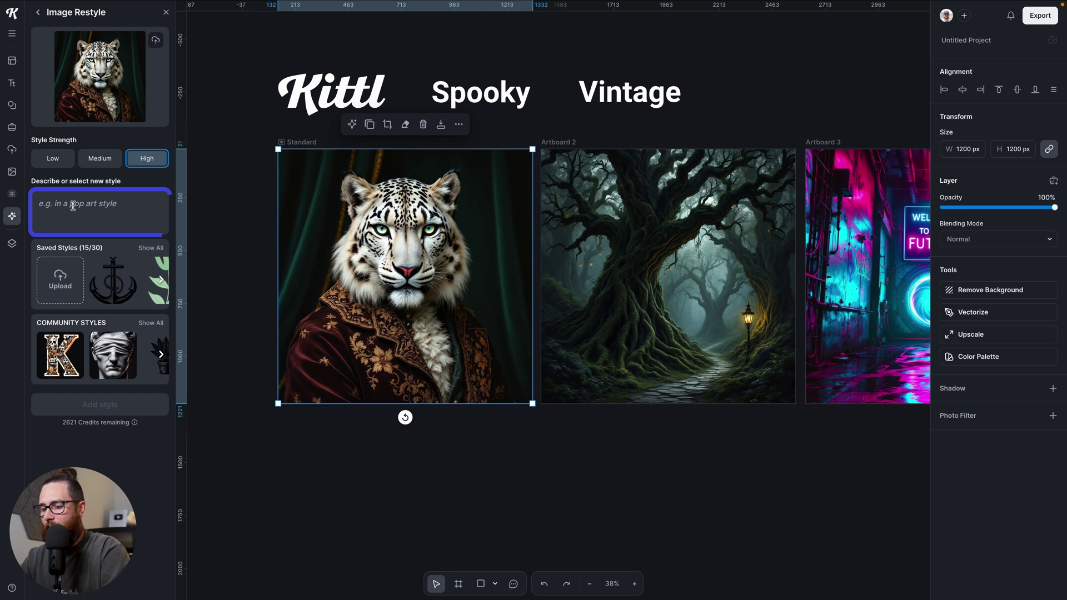
text(a)
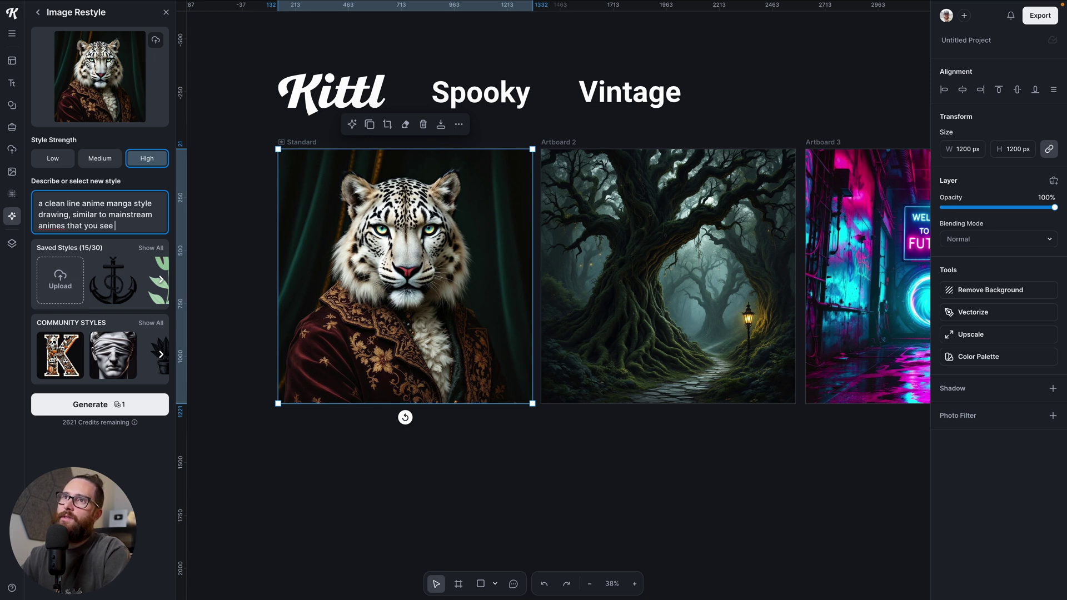
text(ng services, studio ghibli)
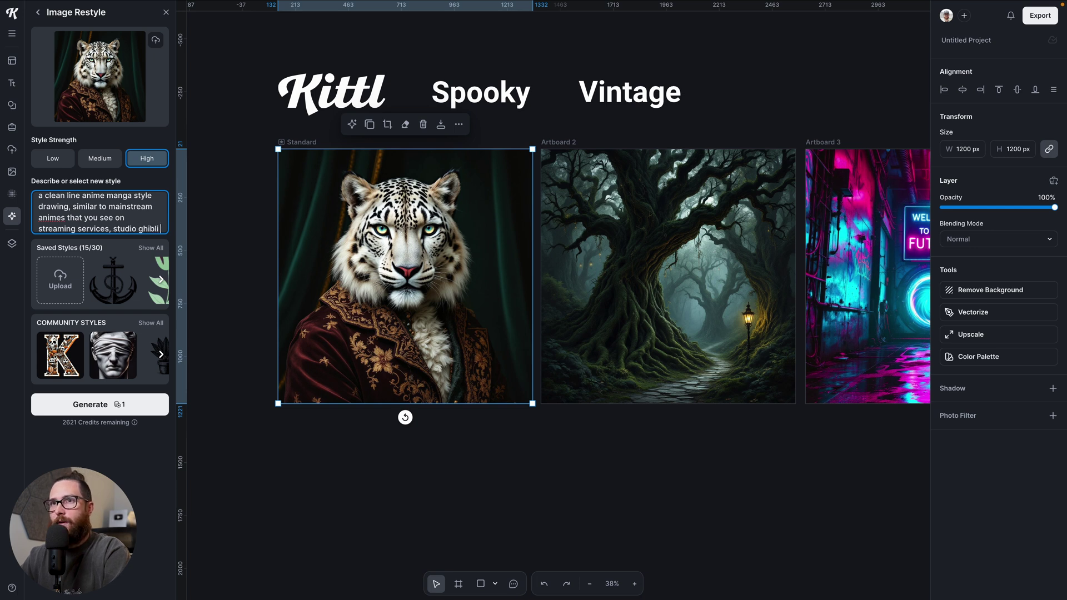
text(colors)
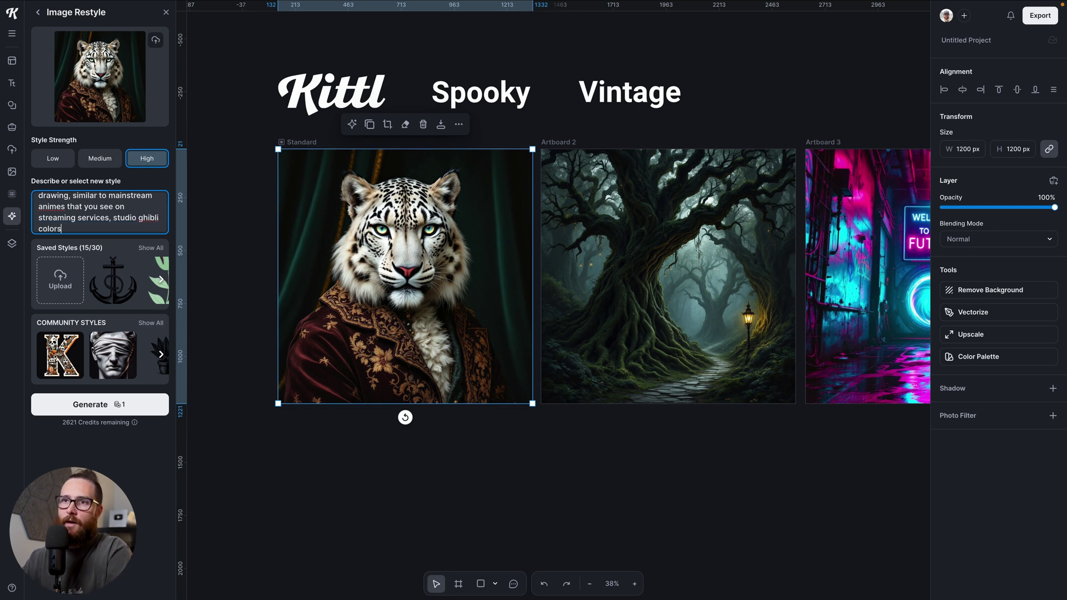
click(94, 414)
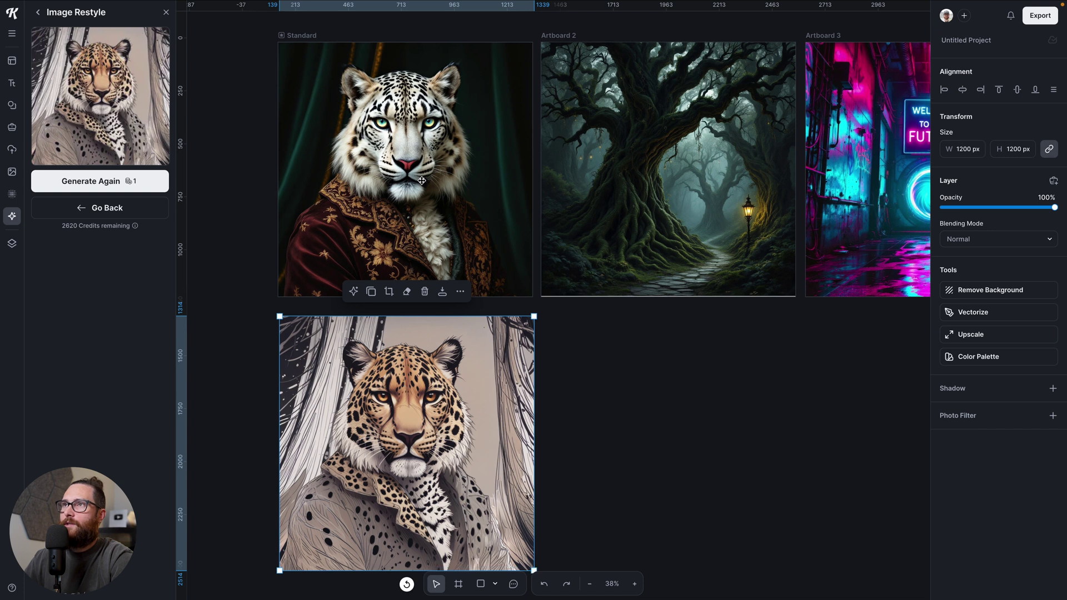
Zoom in to inspect the generated anime leopard portrait and select it
scroll(405, 378, down, 1)
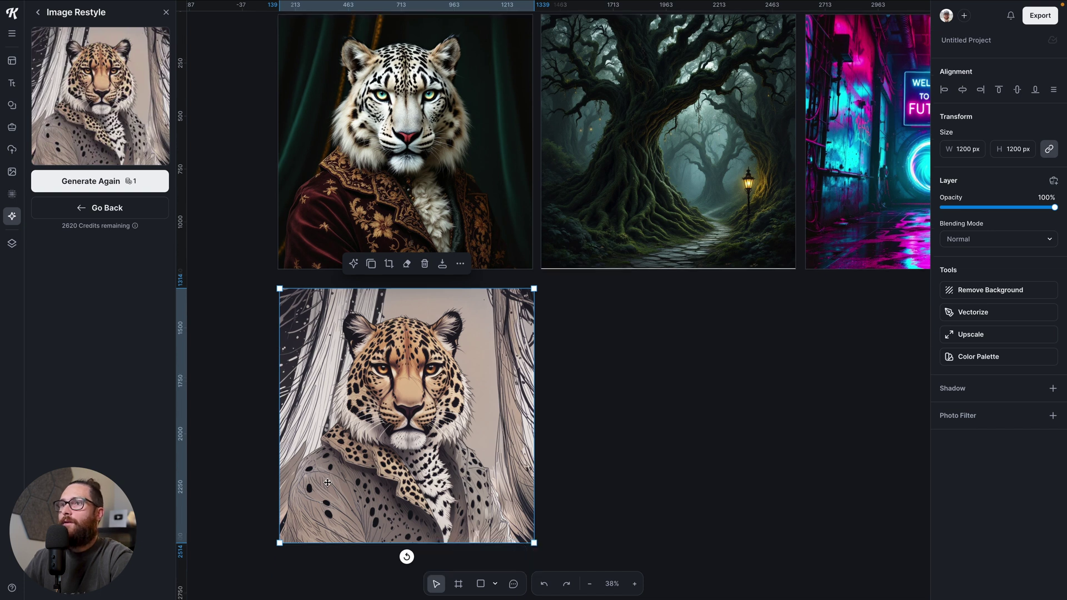
scroll(438, 465, up, 3)
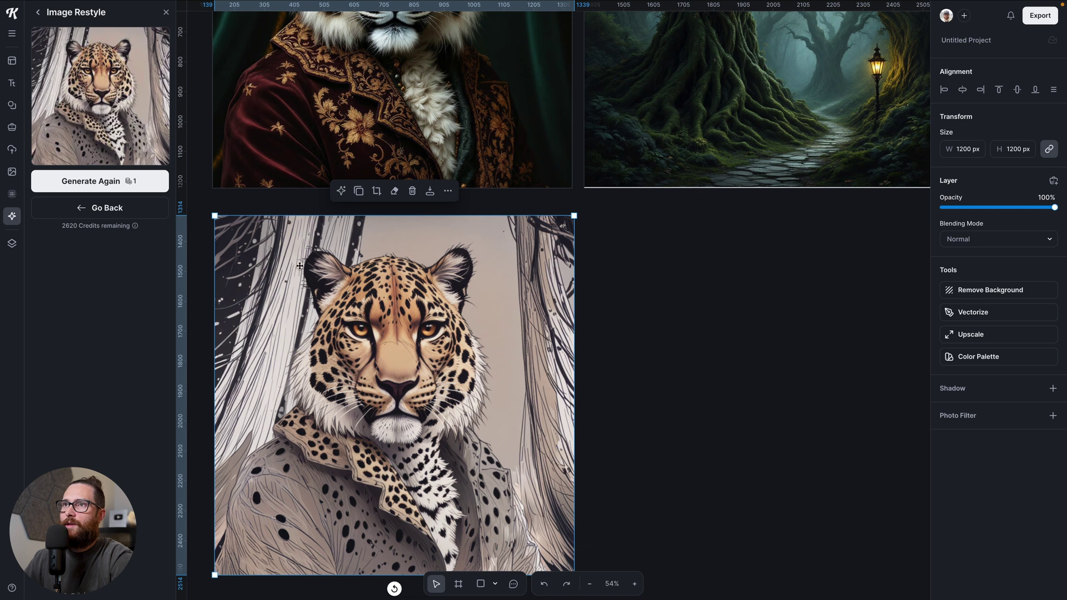
scroll(266, 303, down, 2)
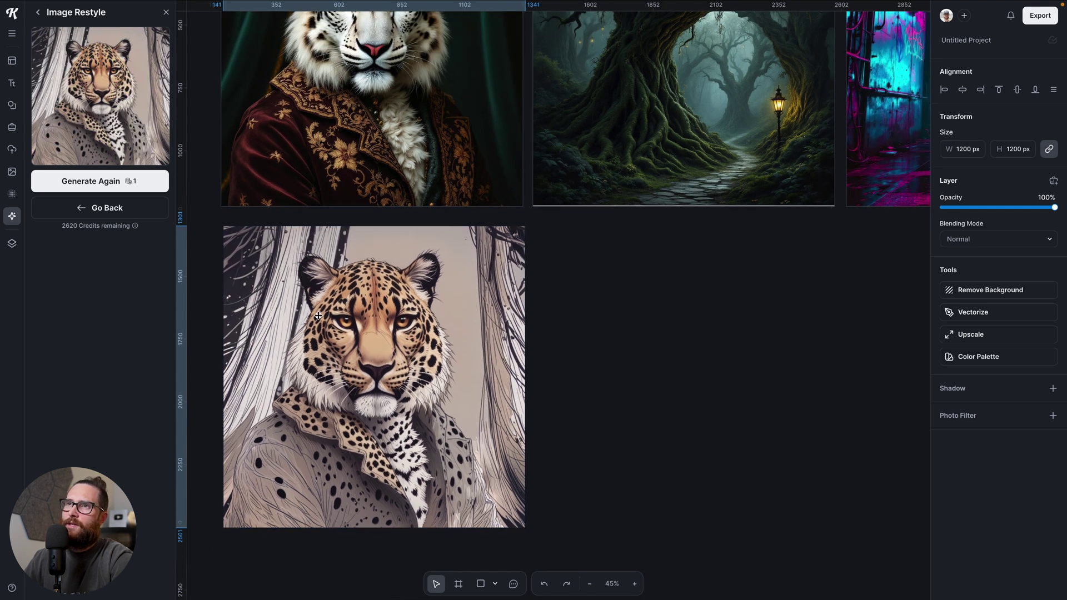
click(316, 316)
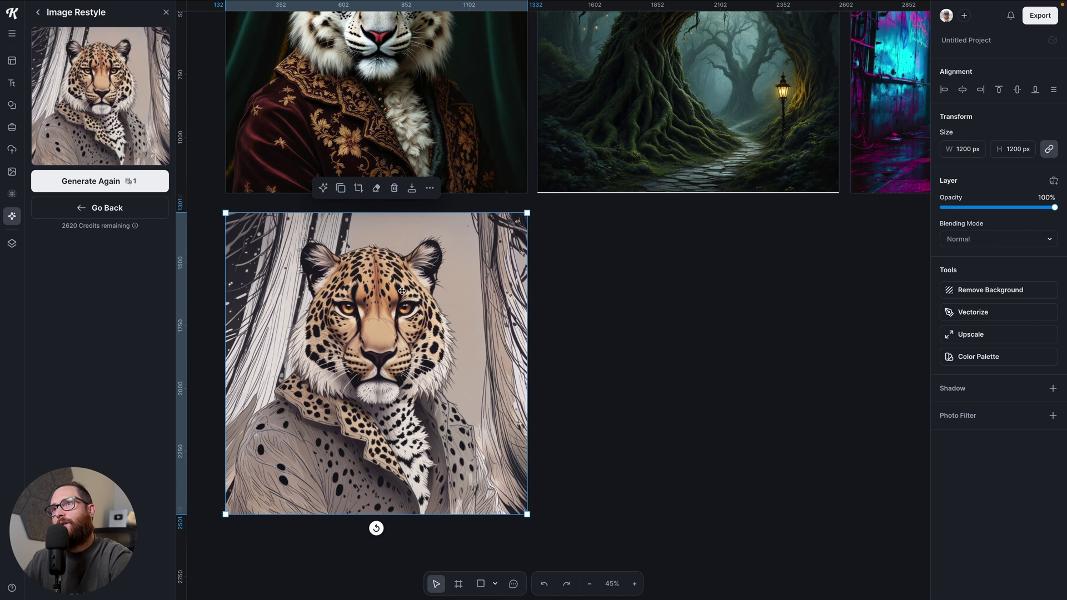
scroll(389, 354, up, 2)
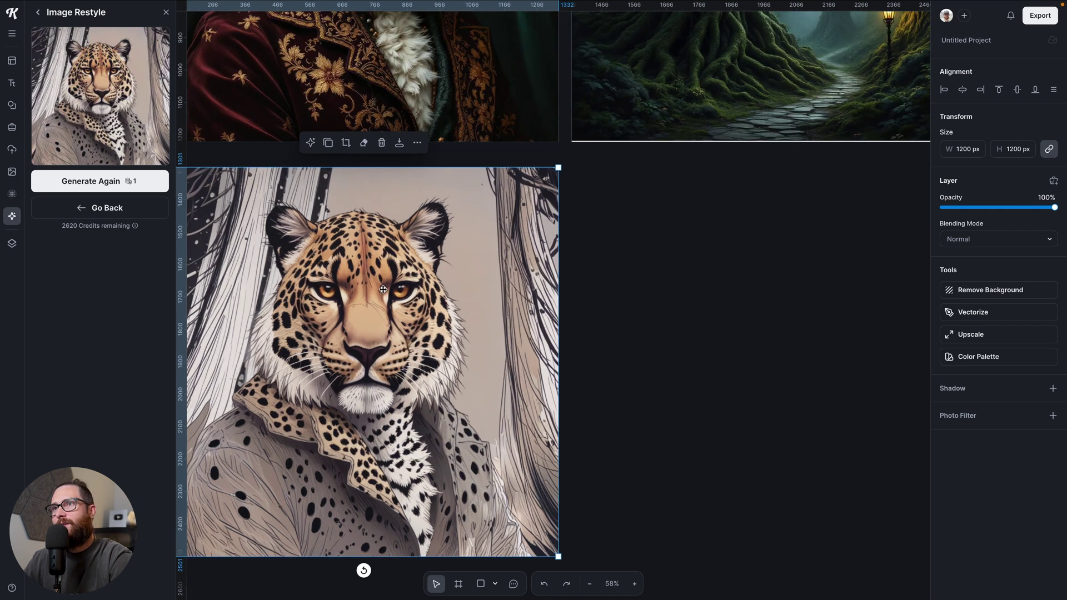
scroll(383, 289, down, 2)
scroll(376, 380, down, 2)
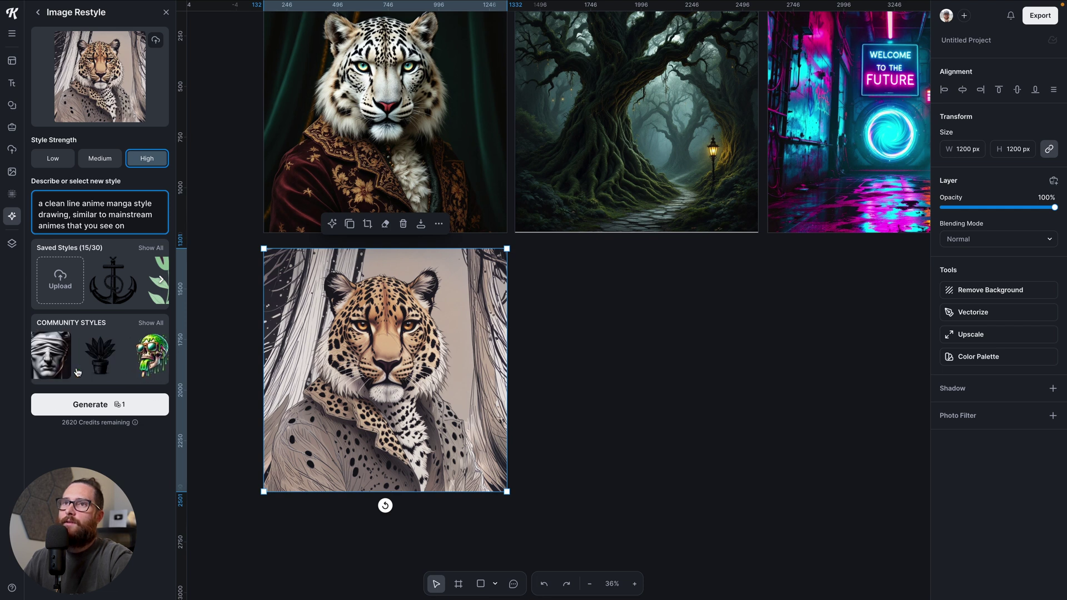
Generate a marble bust community-style restyle and place the pale leopard below the first restyle
click(109, 358)
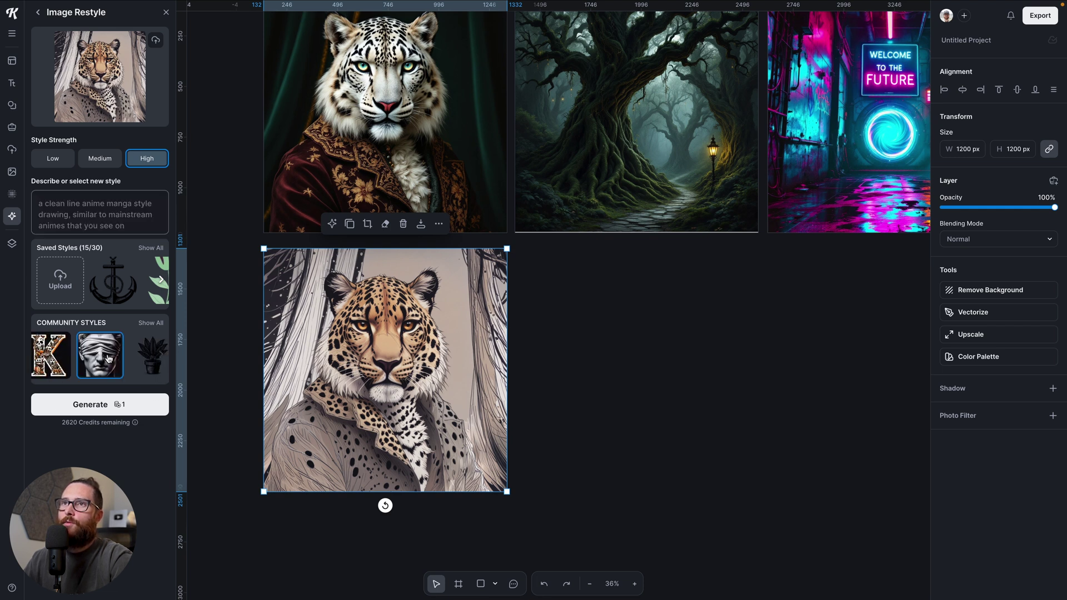
click(91, 405)
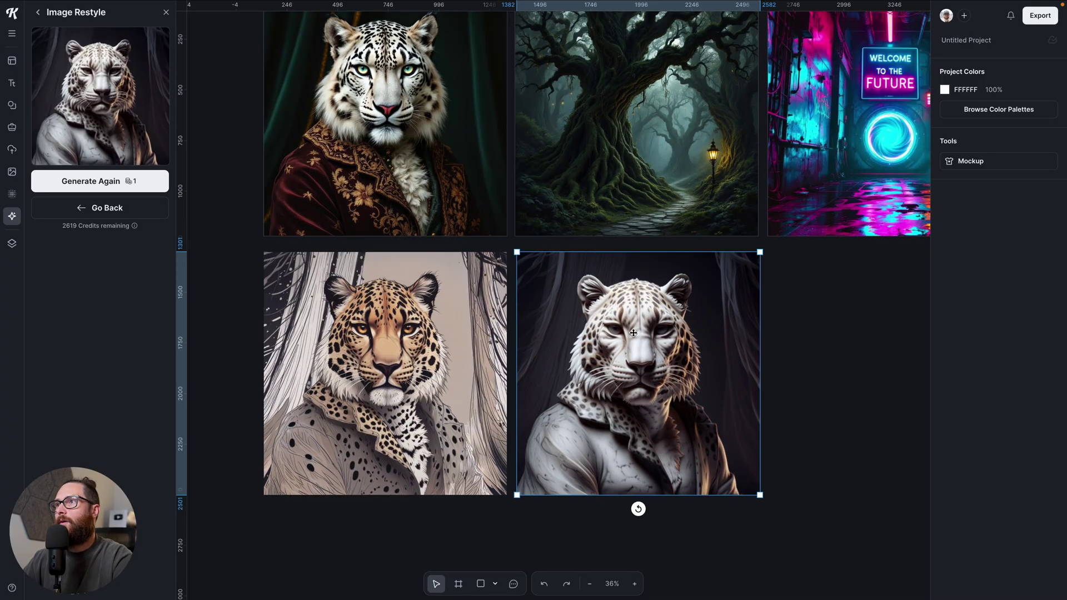
drag(633, 391, 374, 580)
Zoom in on the new grey-and-white leopard, then zoom out to view all artboards
scroll(373, 580, down, 3)
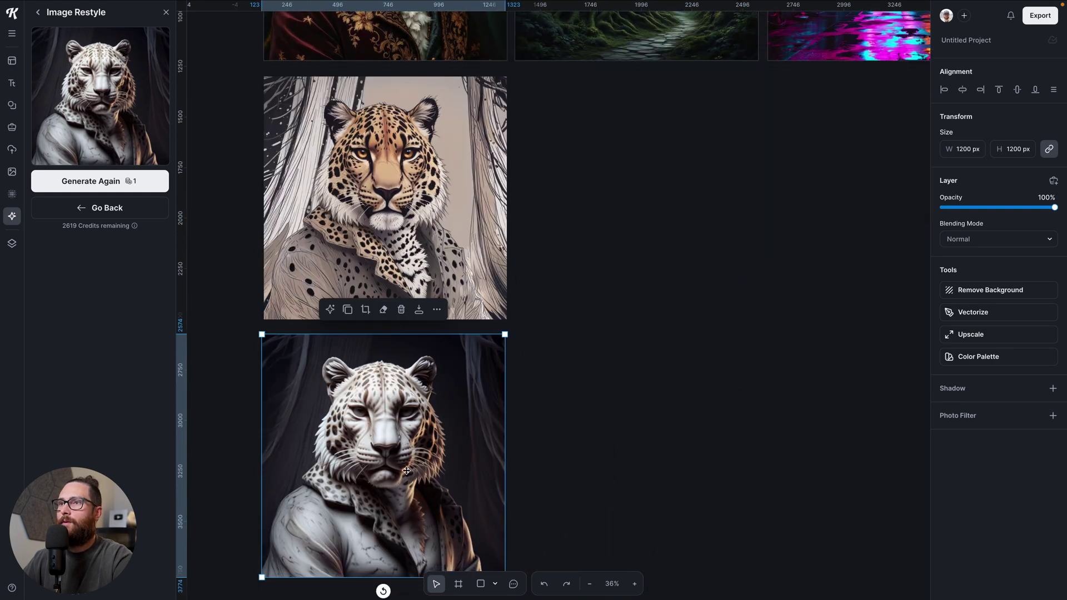
scroll(407, 387, up, 2)
scroll(399, 406, down, 3)
drag(368, 357, 410, 344)
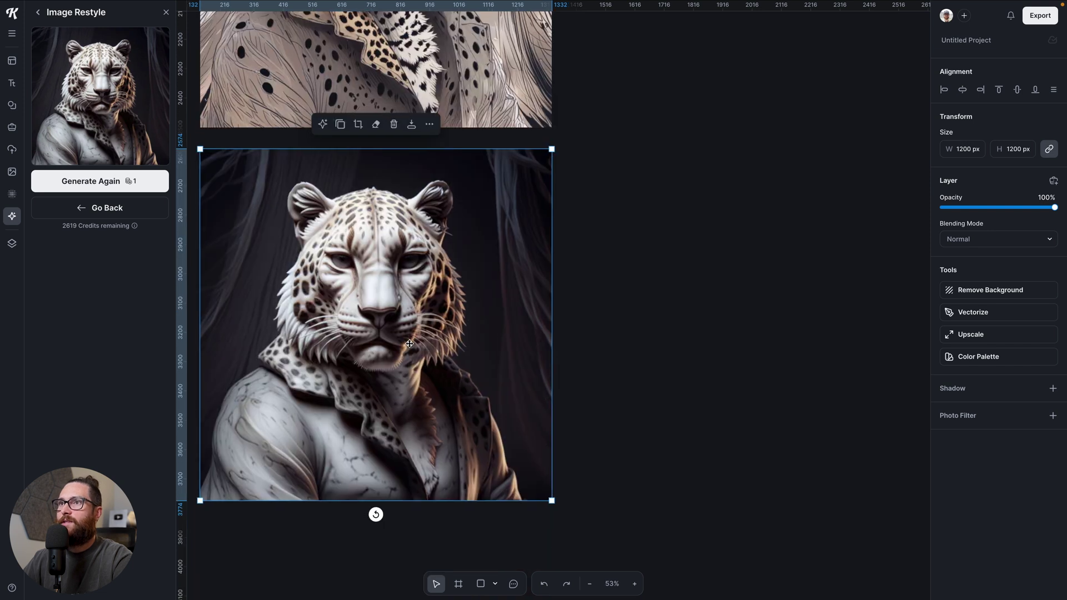
scroll(410, 344, up, 2)
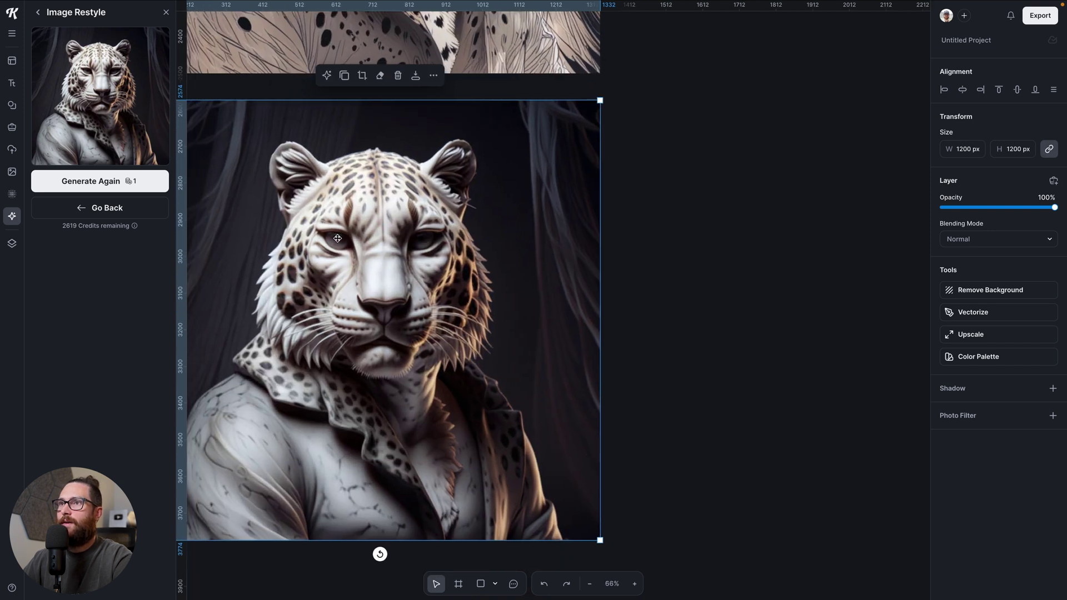
scroll(381, 423, down, 1)
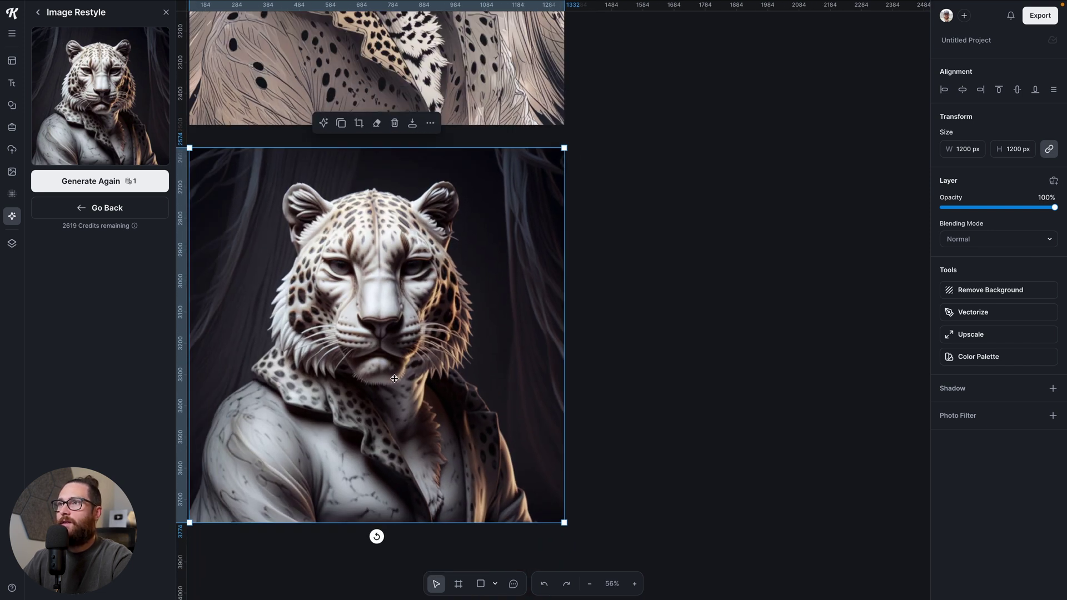
scroll(394, 378, down, 2)
scroll(394, 379, up, 4)
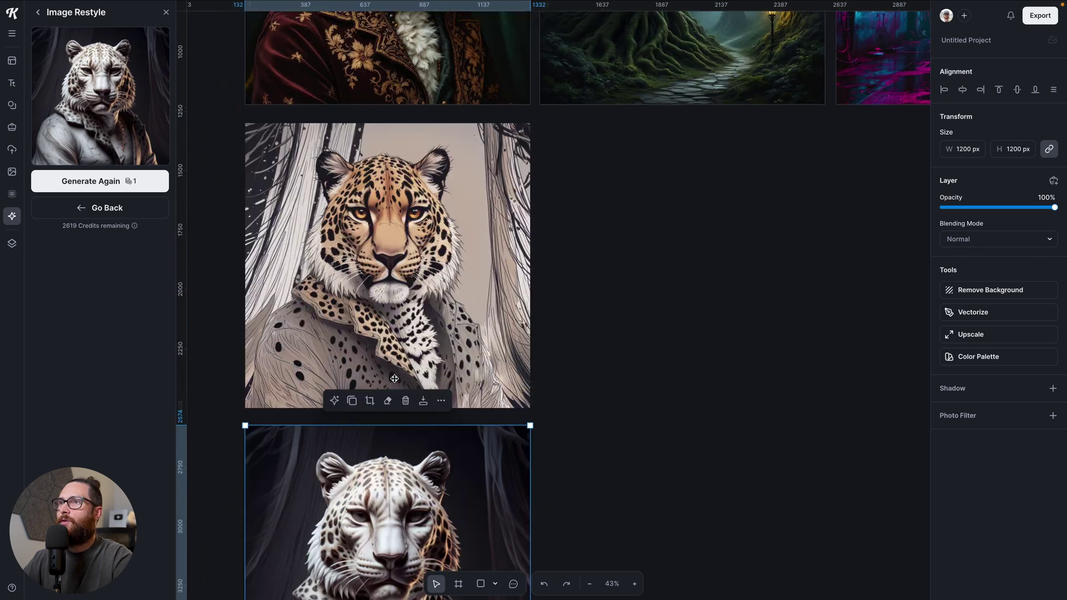
scroll(394, 379, down, 2)
scroll(435, 355, up, 8)
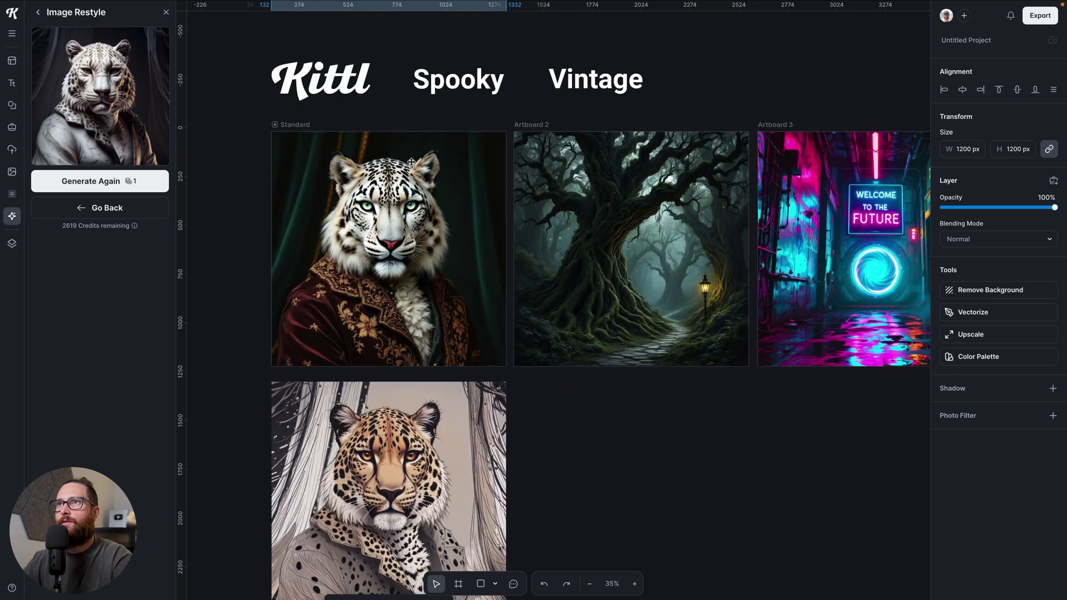
scroll(628, 427, down, 1)
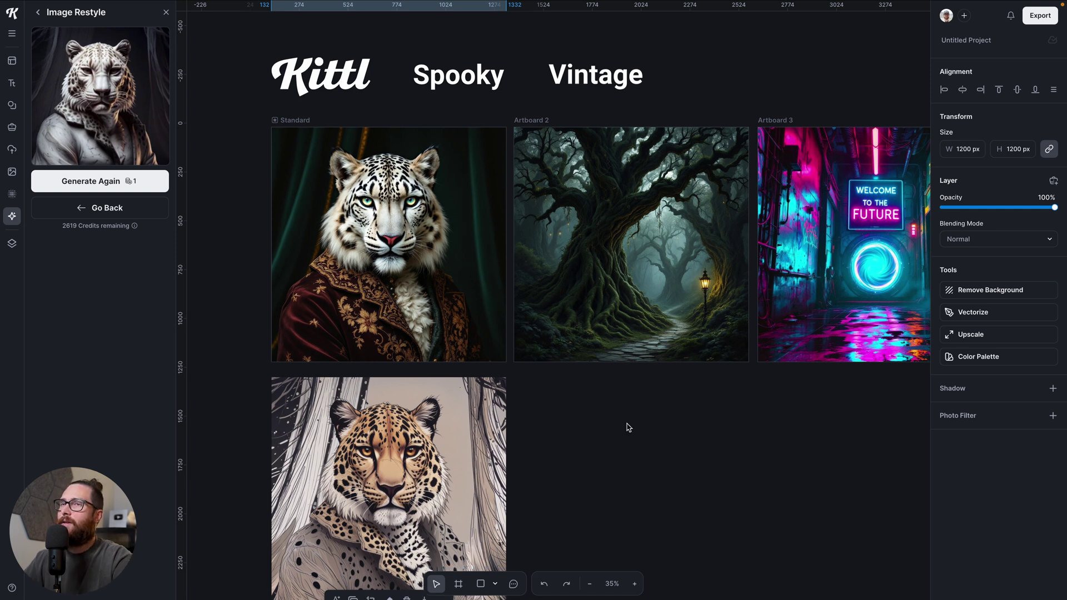
Restyle the dark forest with the green skull community style and place it below Artboard 2
click(107, 214)
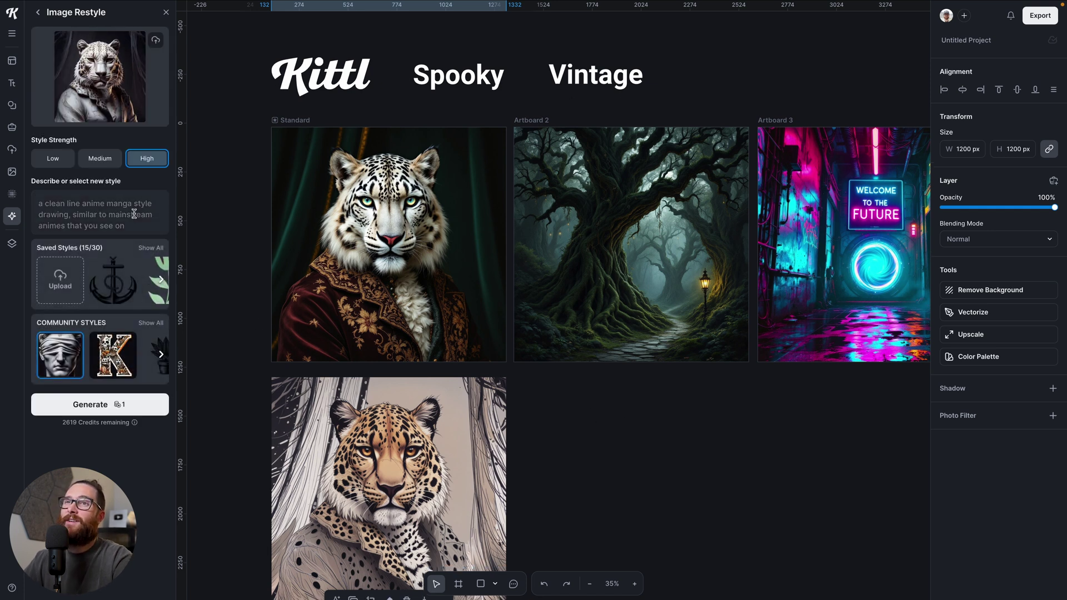
click(598, 171)
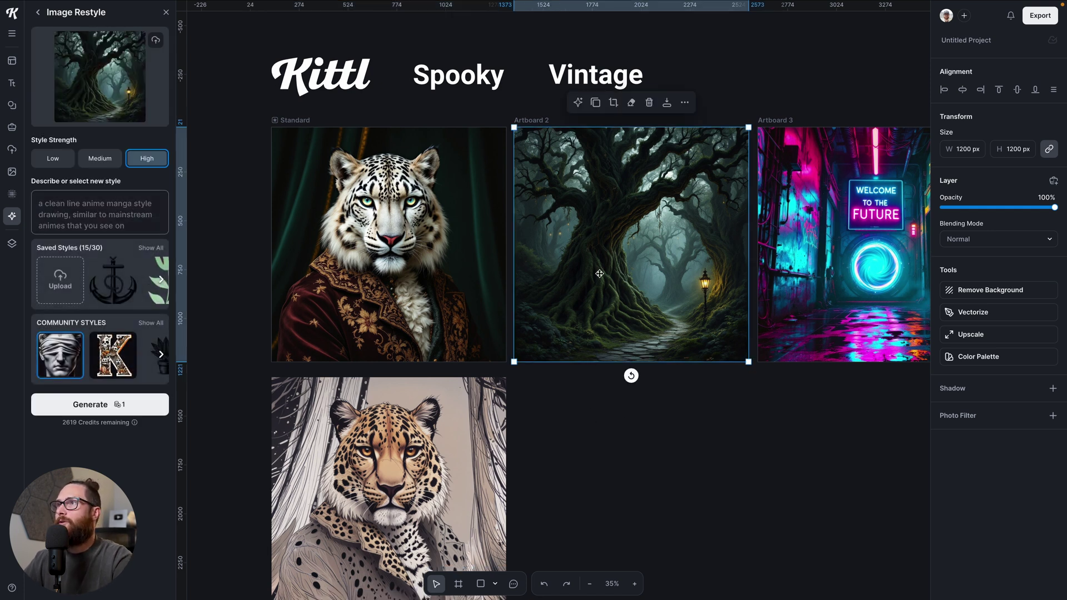
scroll(600, 274, right, 2)
scroll(87, 368, right, 2)
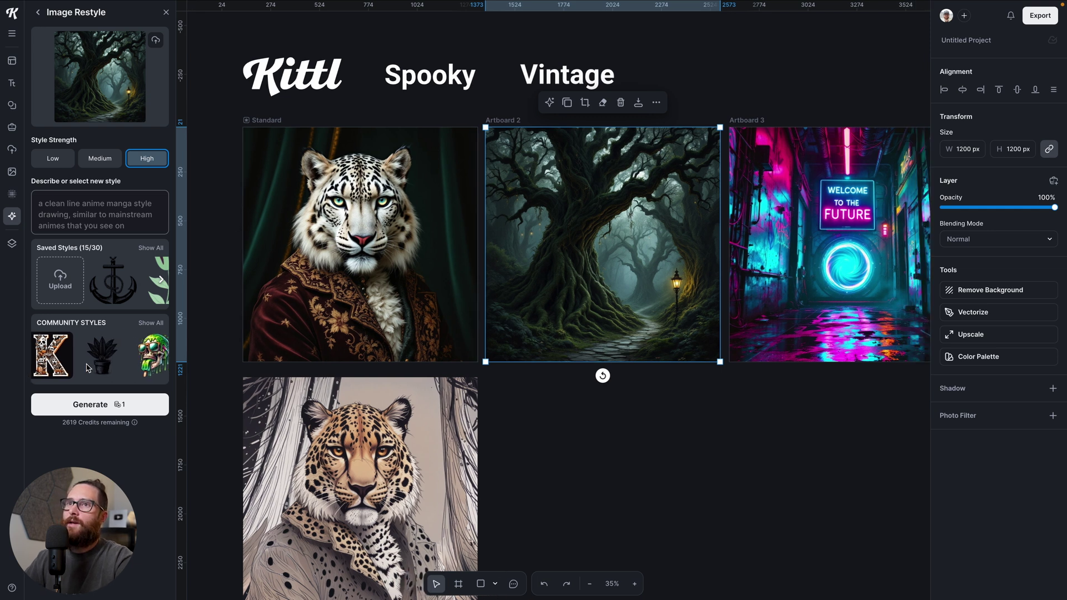
scroll(87, 368, right, 2)
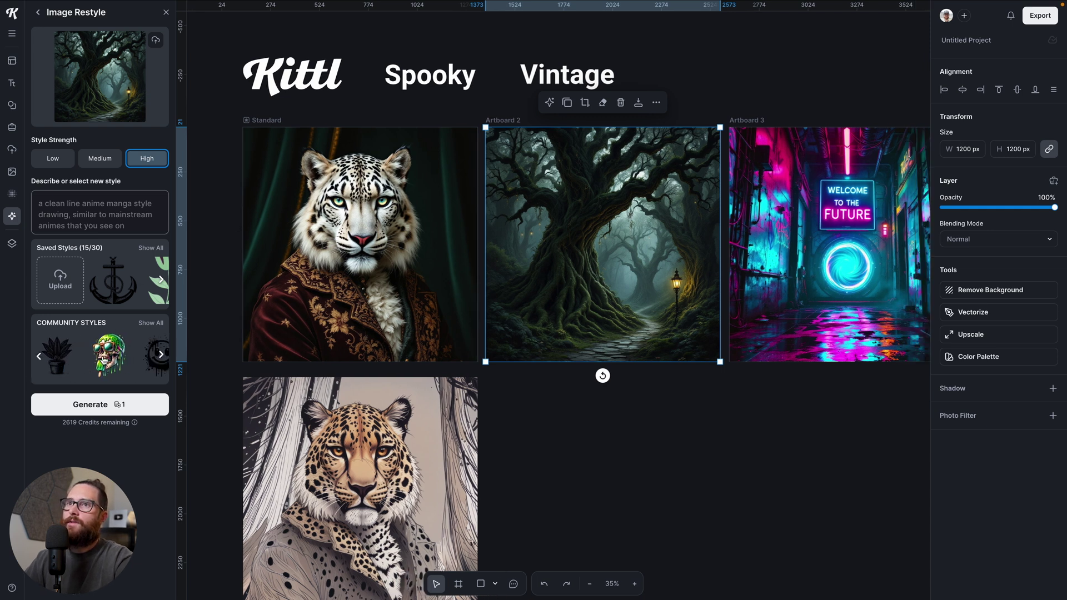
click(108, 358)
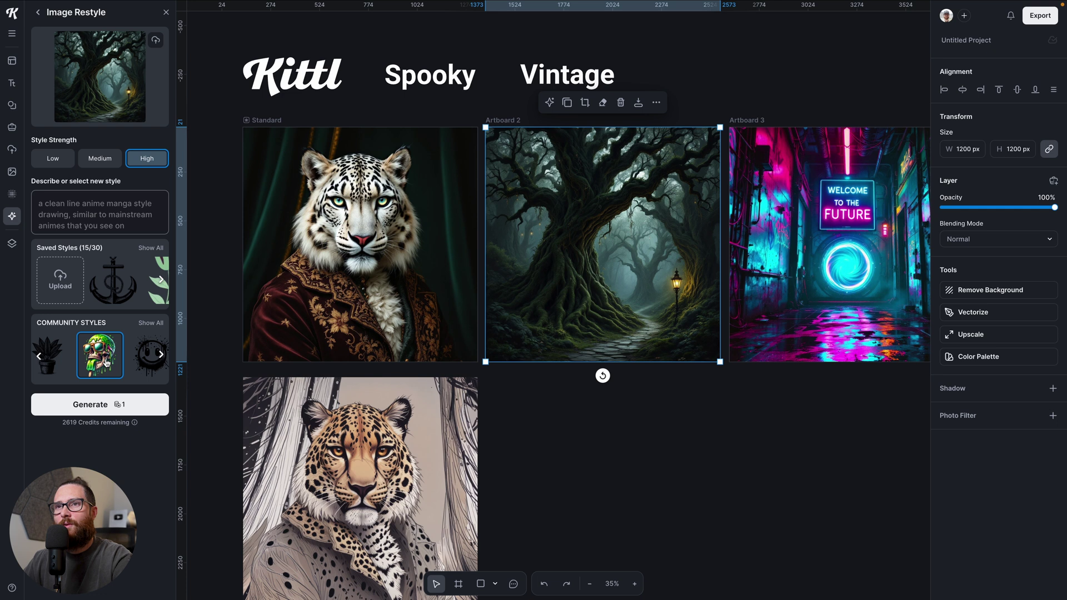
click(109, 406)
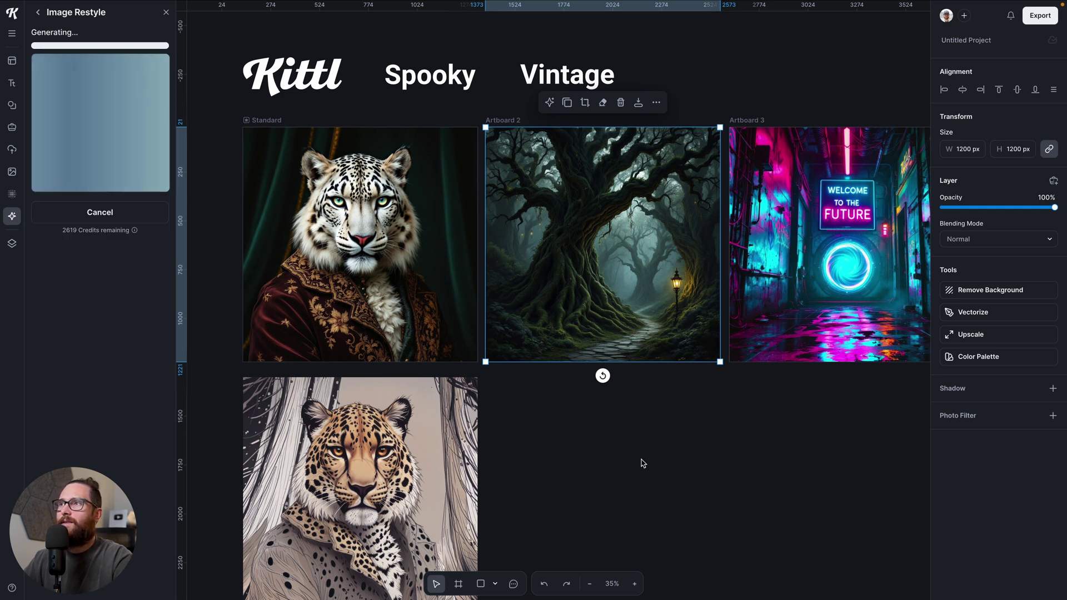
scroll(641, 461, down, 1)
scroll(641, 461, right, 1)
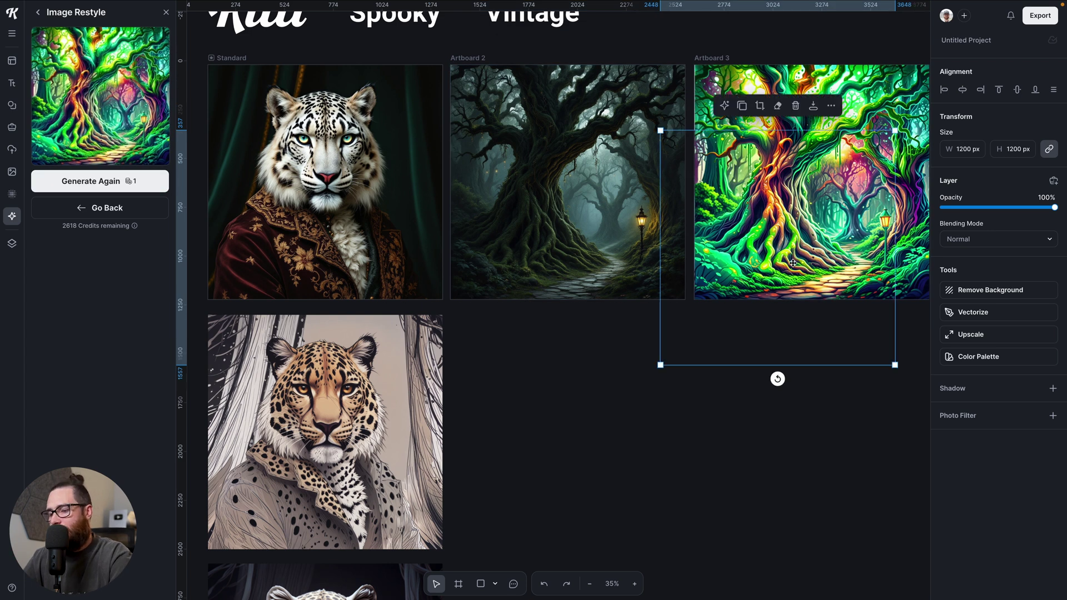
drag(824, 187, 604, 448)
Select the neon Future image on Artboard 3 as the next restyle source
scroll(604, 448, down, 1)
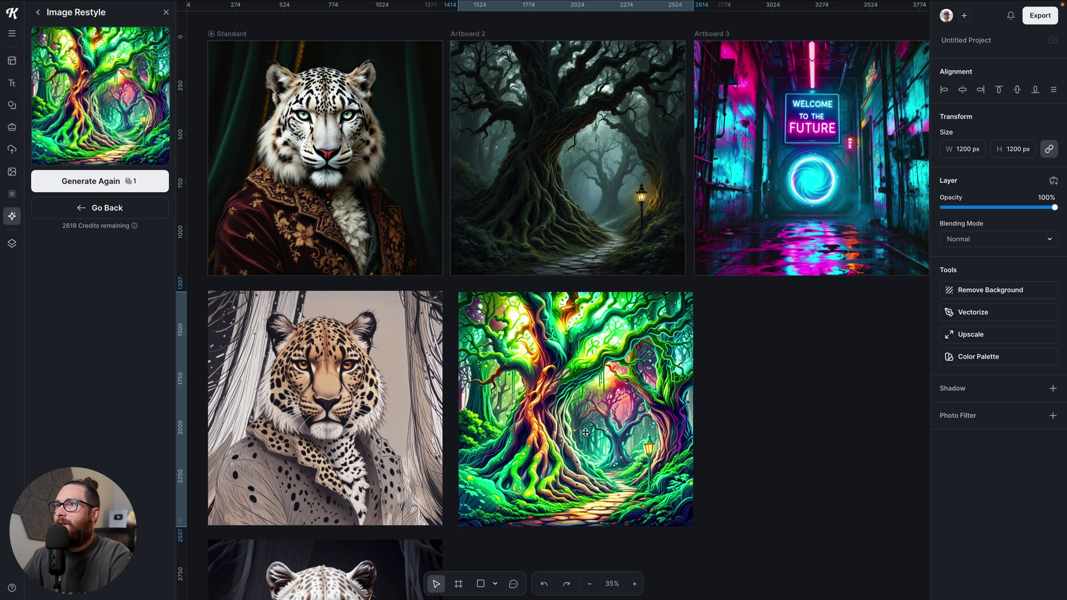
scroll(745, 383, down, 2)
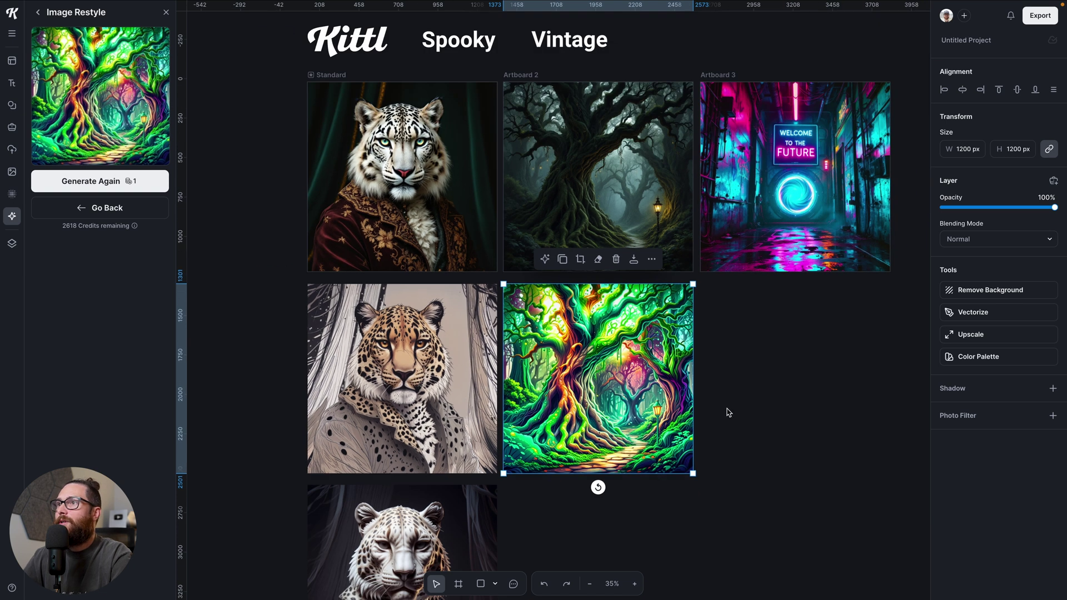
scroll(729, 412, up, 3)
scroll(605, 398, up, 3)
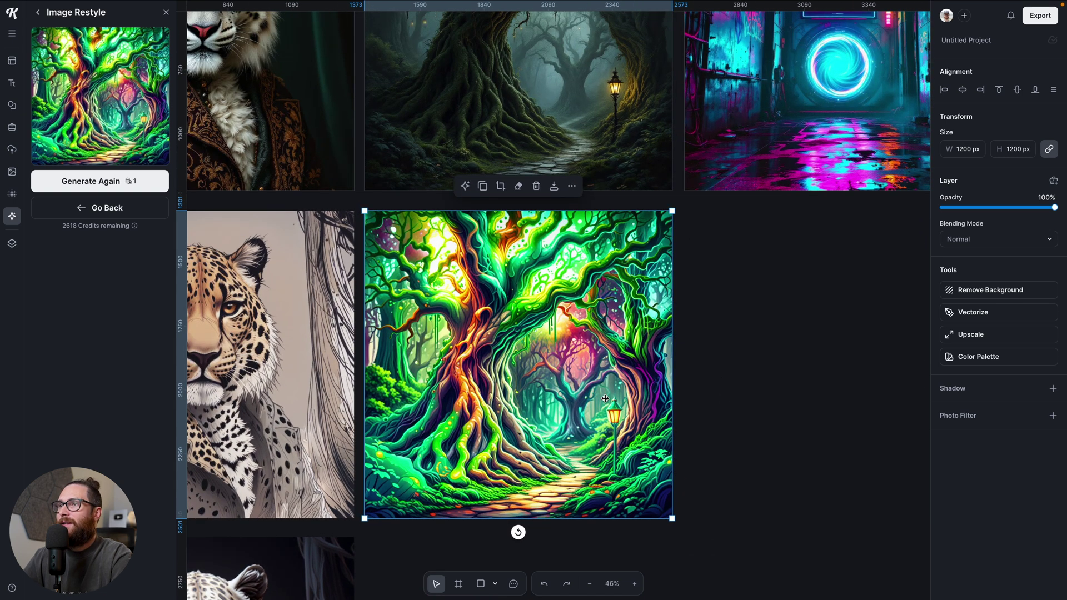
scroll(606, 398, down, 3)
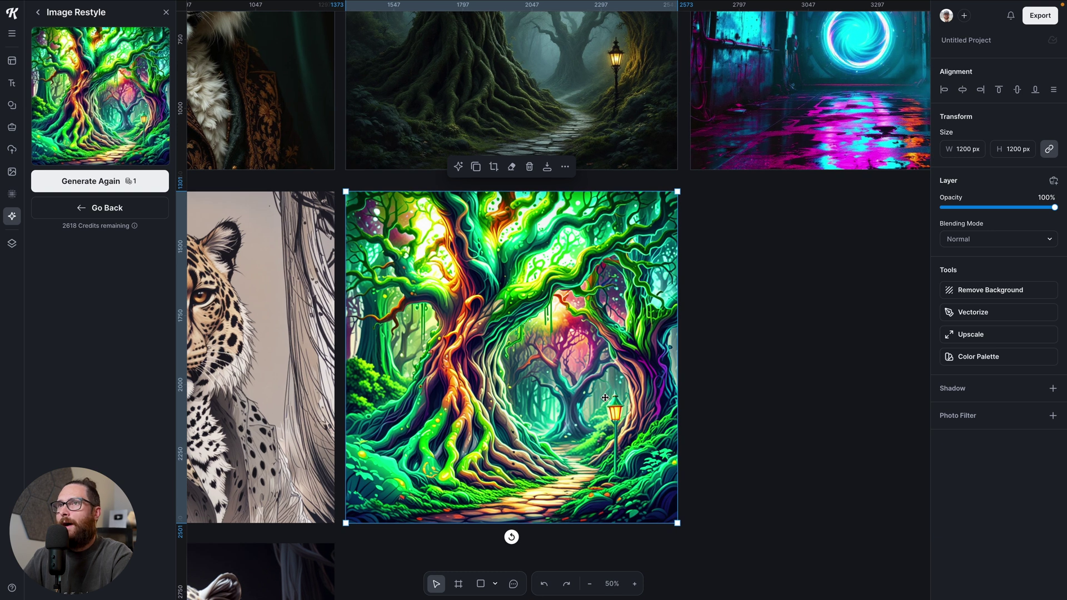
scroll(605, 398, down, 1)
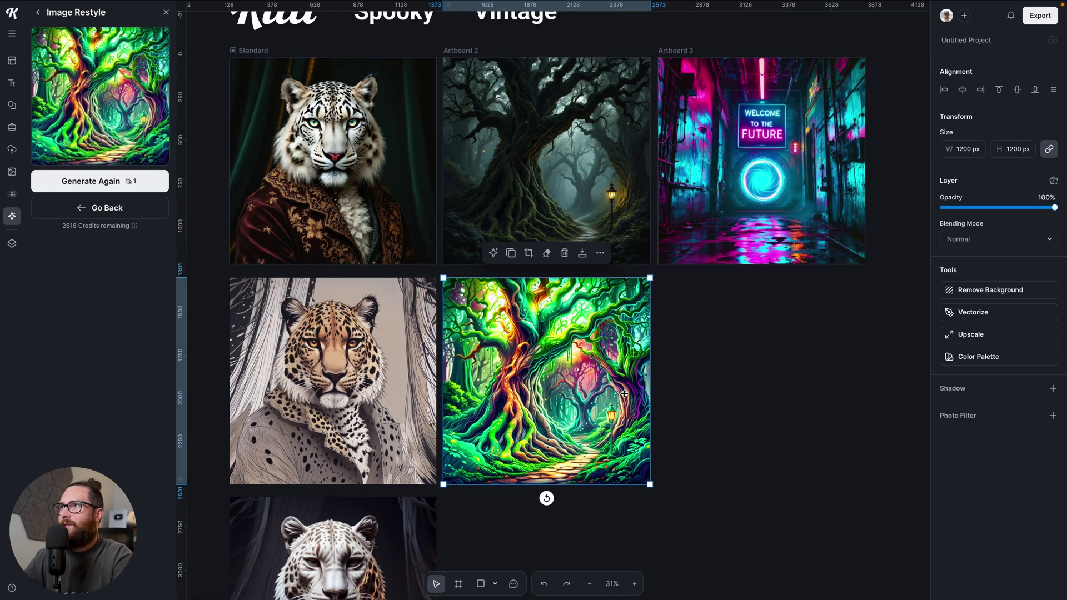
click(838, 216)
scroll(798, 278, up, 1)
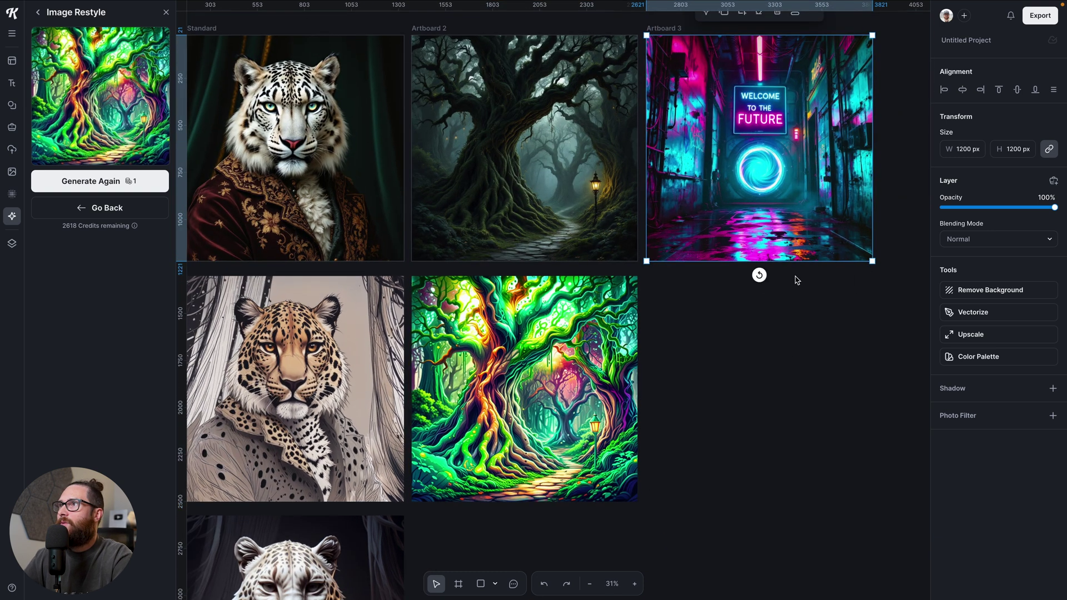
click(114, 216)
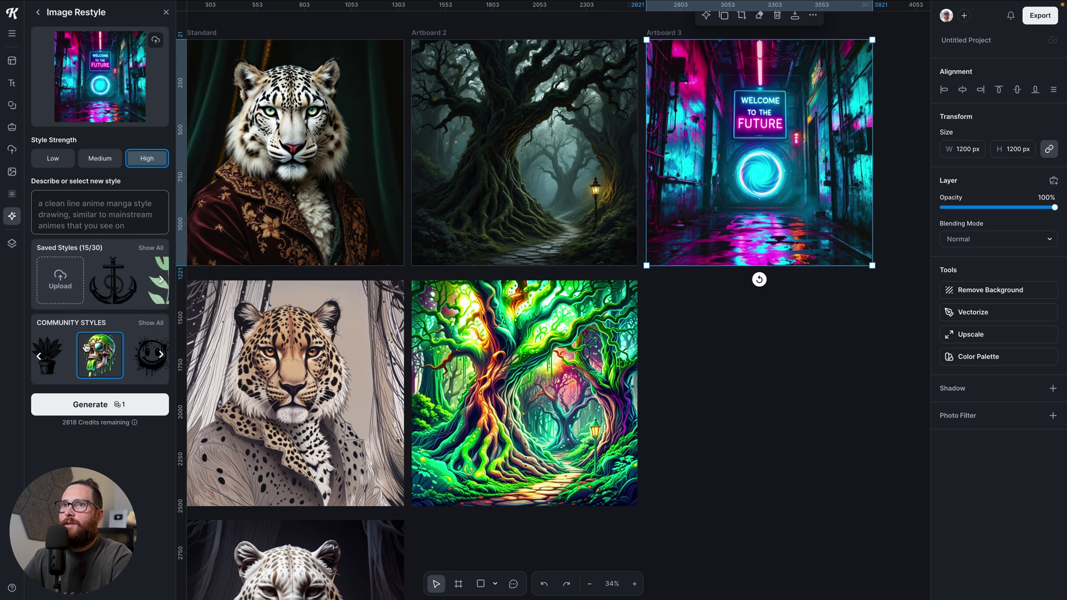
Restyle the neon alley as 'watercolor painting with splashes and drops of paint' and place it below Artboard 3
scroll(105, 351, right, 3)
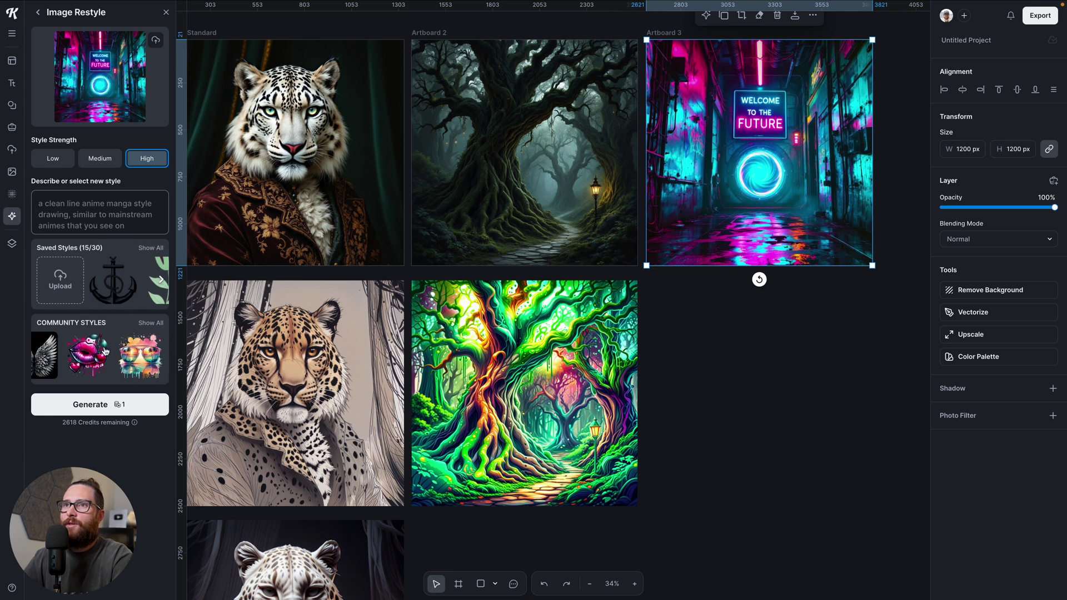
scroll(135, 358, right, 3)
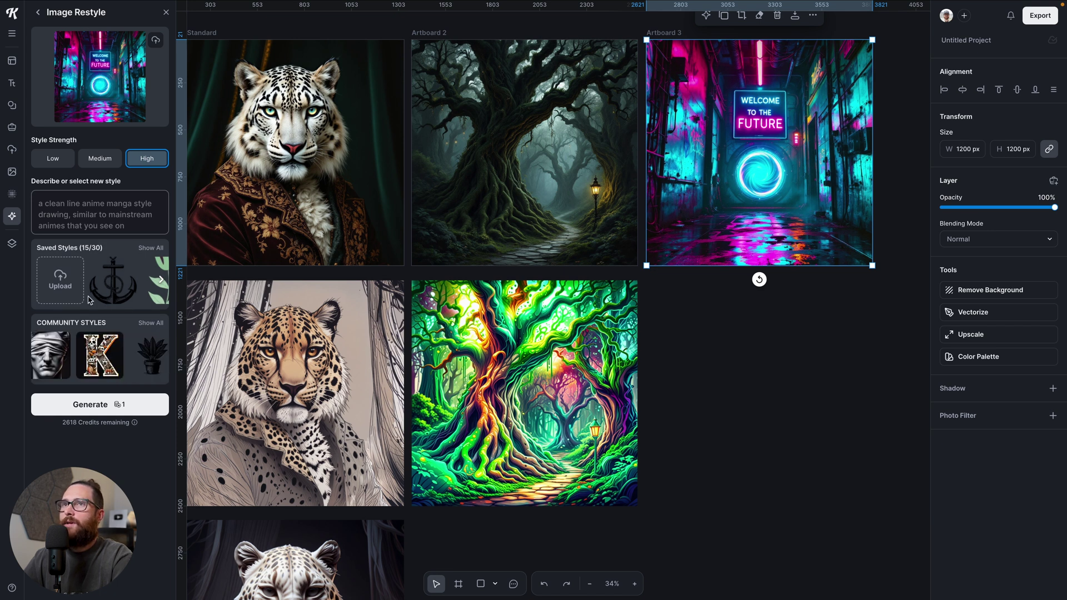
click(100, 228)
key(ctrl+a)
text(watercolor )
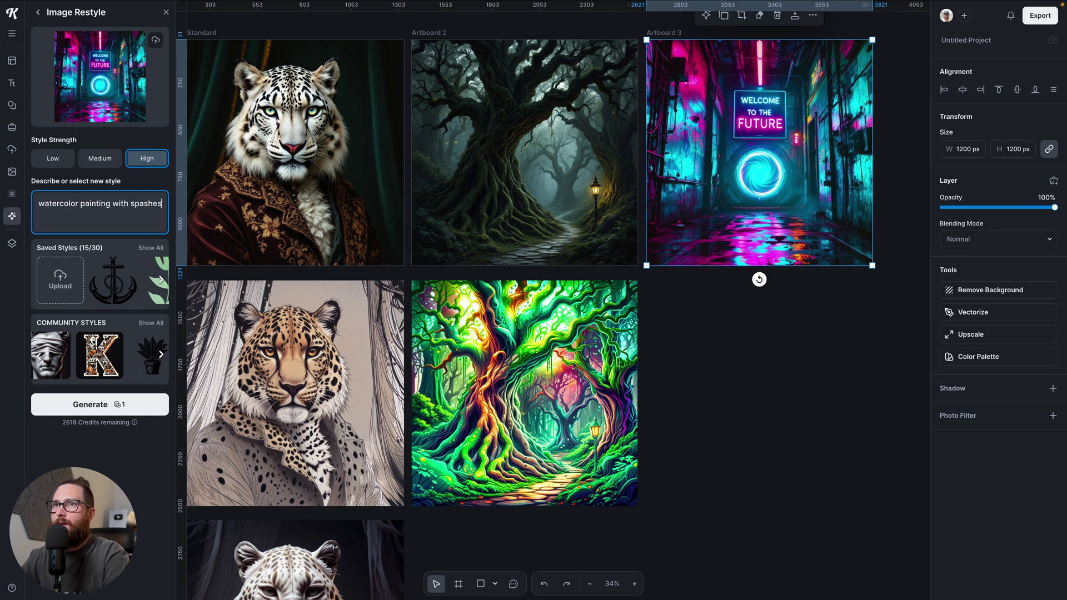
text(painting with splashes and drops of pain)
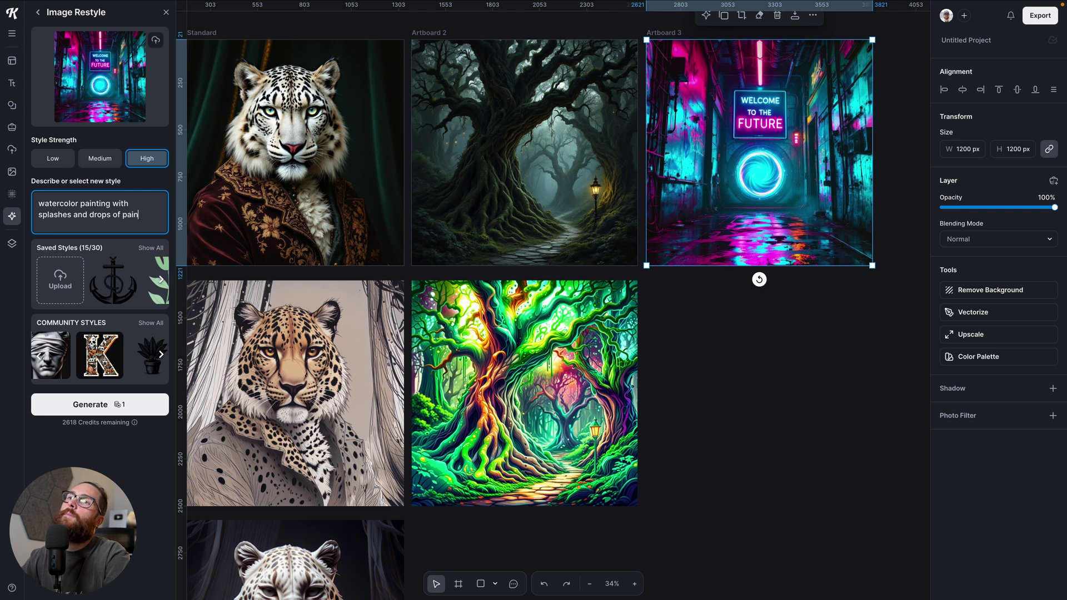
text(t,)
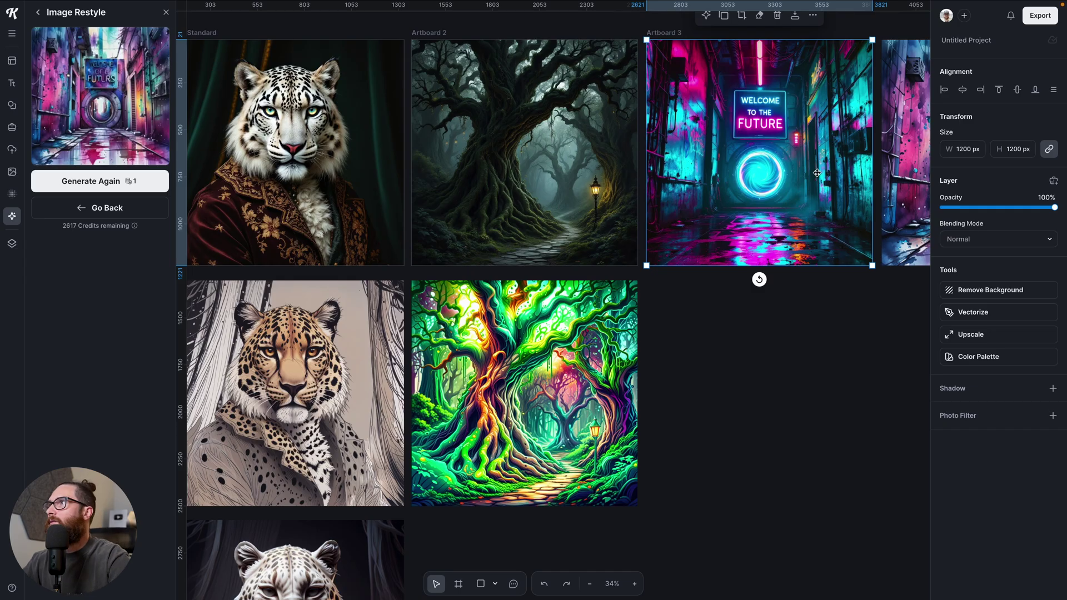
drag(904, 161, 669, 401)
Deselect, then reselect the watercolor alley image below Artboard 3
scroll(711, 428, up, 3)
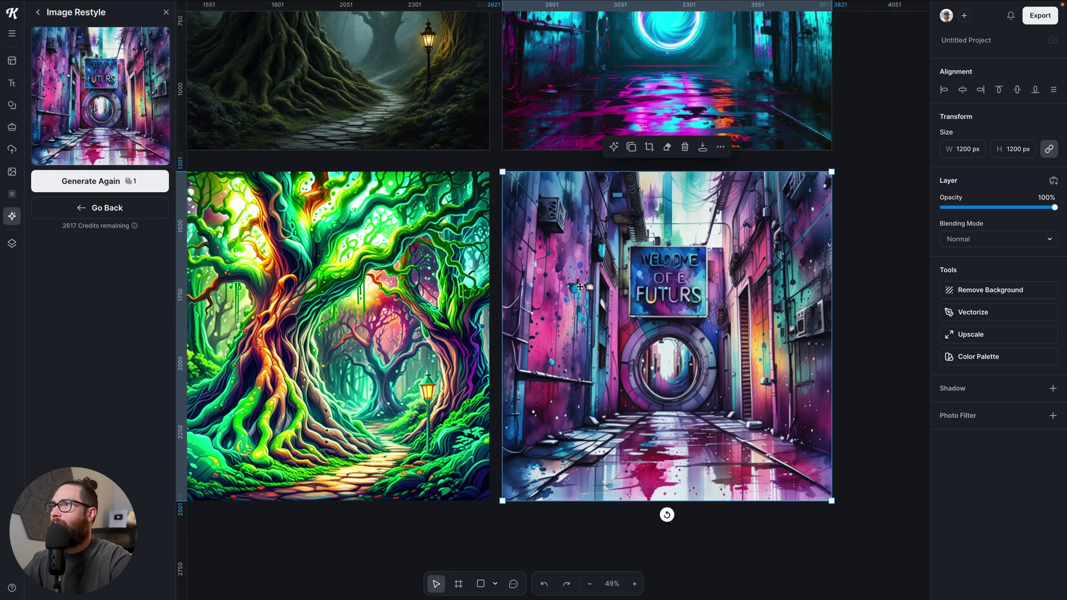
scroll(748, 410, up, 1)
click(848, 424)
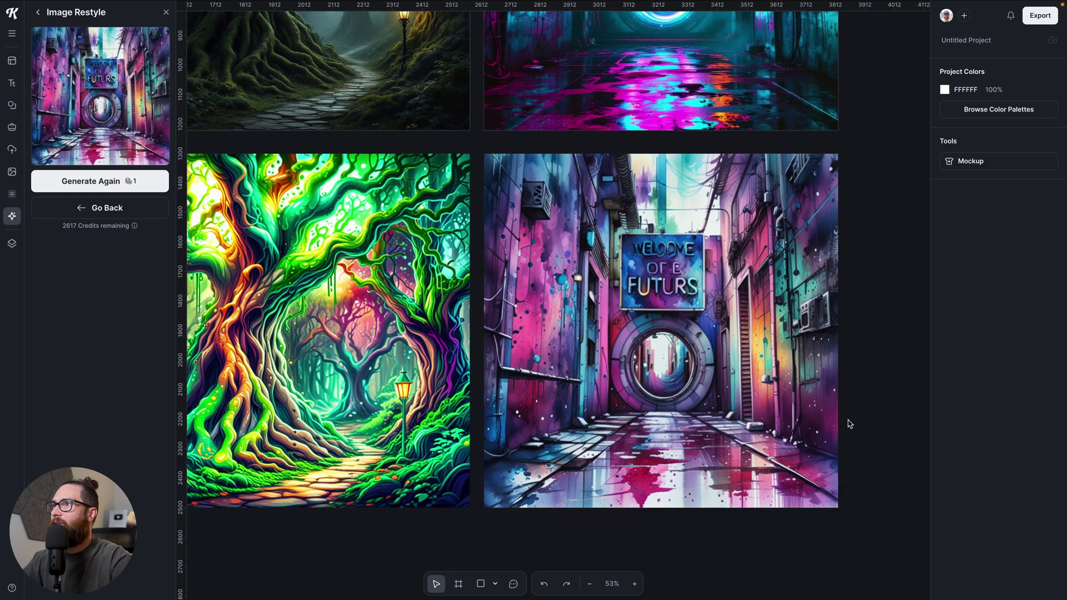
scroll(848, 424, down, 3)
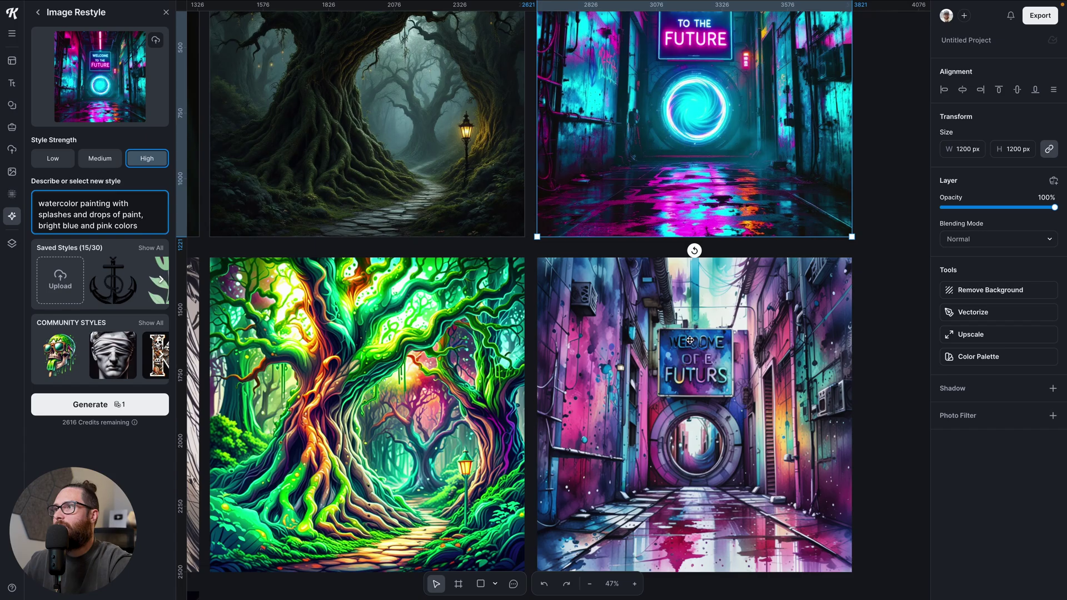
scroll(927, 442, down, 2)
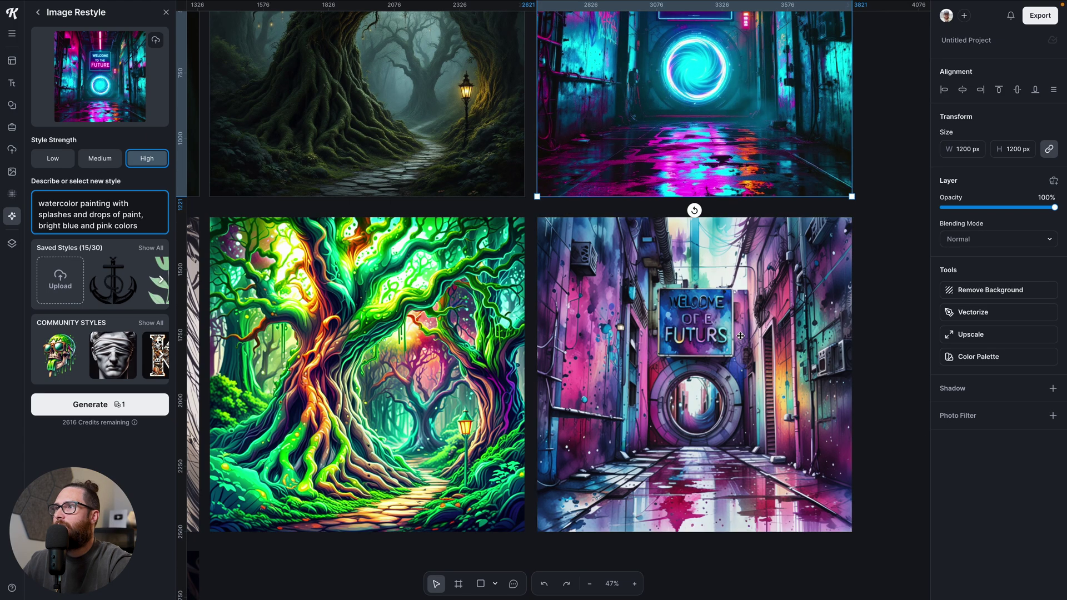
click(774, 258)
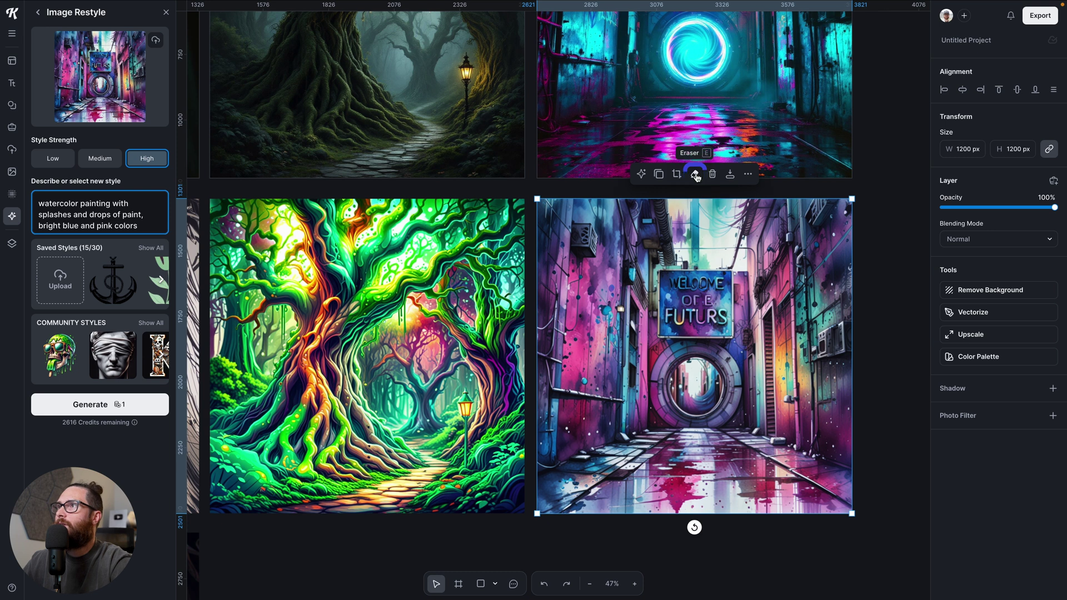
Erase the garbled WELCOME and FUTURS sign lettering from the watercolor alley image
click(695, 174)
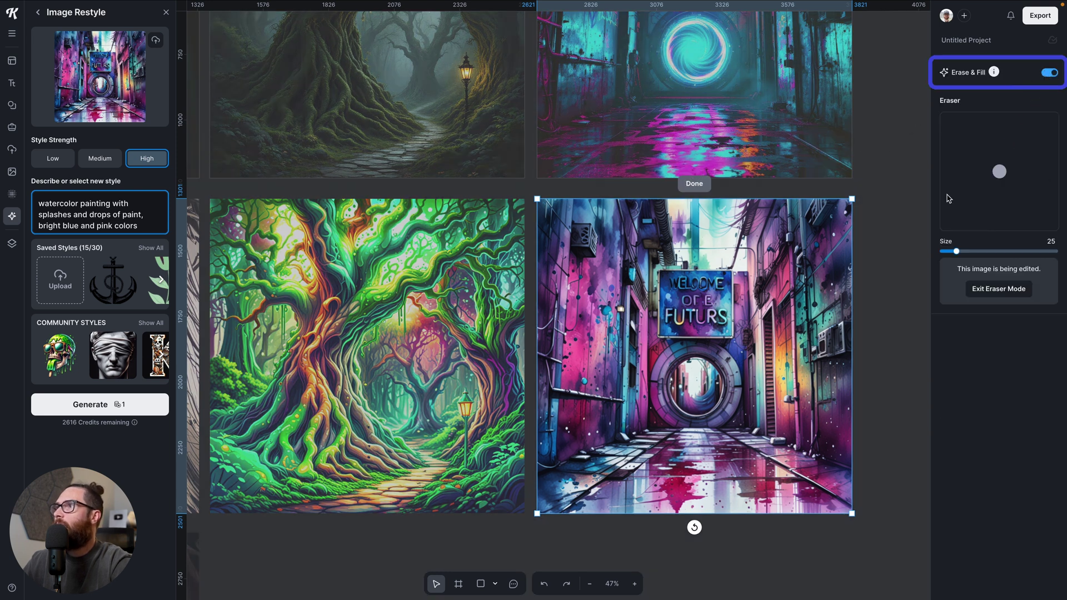
scroll(722, 308, up, 3)
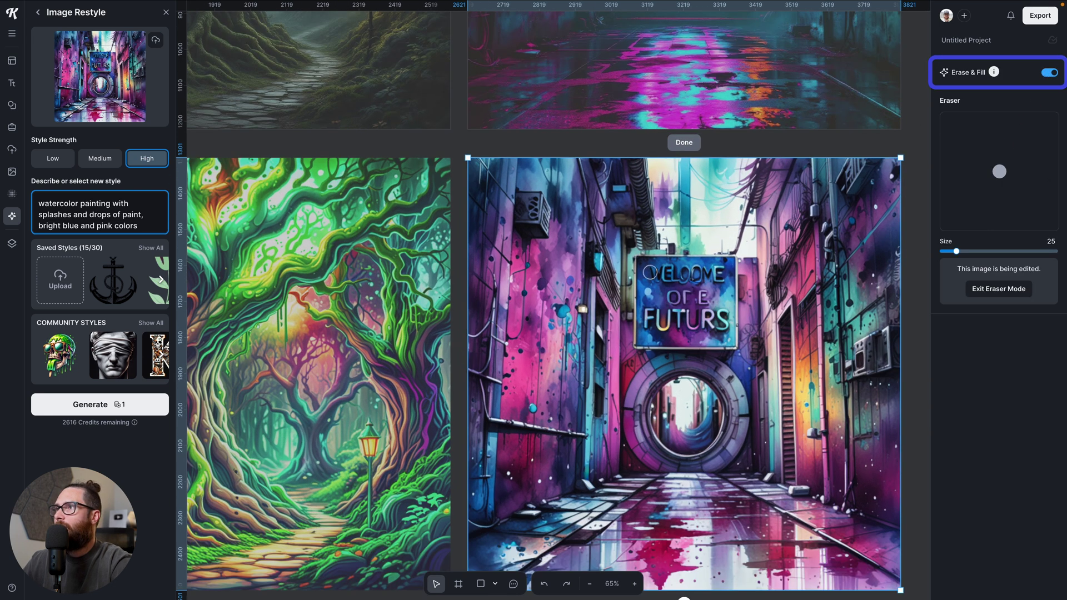
mouse_move(651, 272)
mouse_down()
mouse_move(729, 270)
mouse_move(671, 278)
mouse_up()
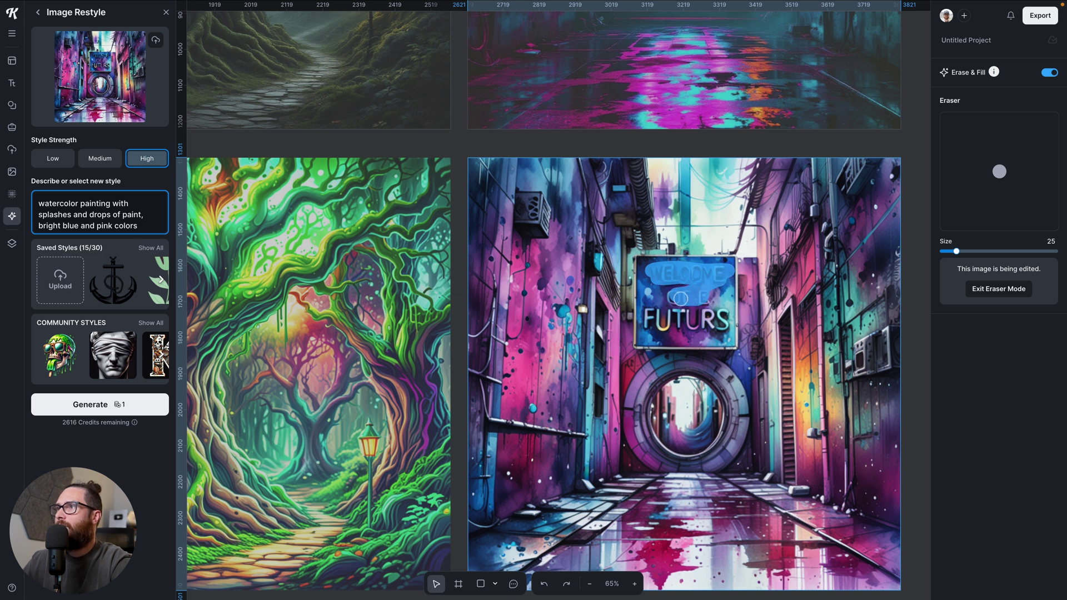
mouse_move(659, 303)
mouse_down()
mouse_move(722, 313)
mouse_move(645, 322)
mouse_move(681, 324)
mouse_up()
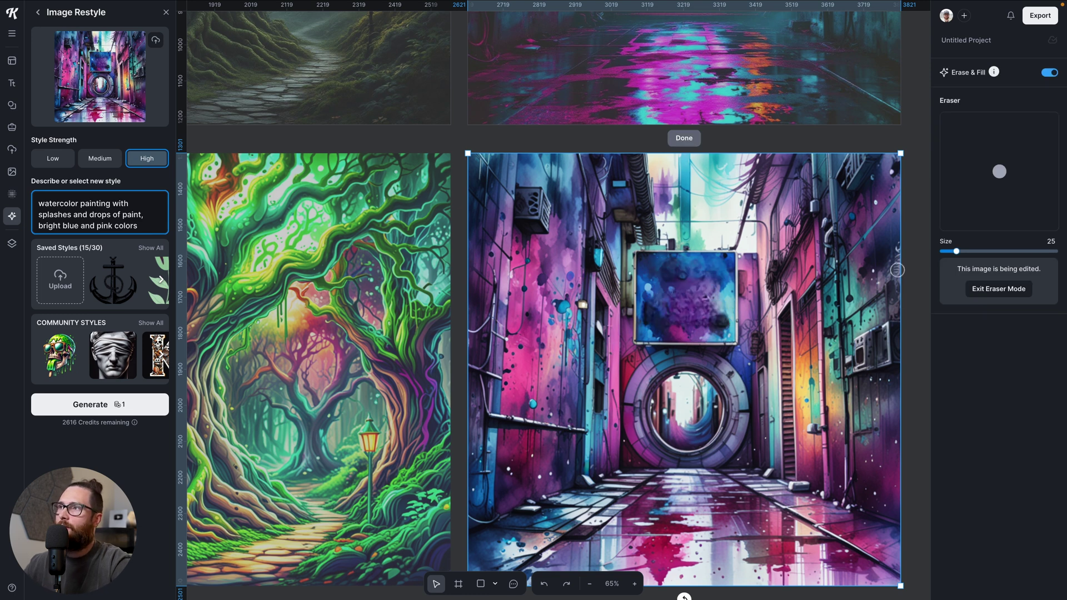
scroll(746, 317, down, 5)
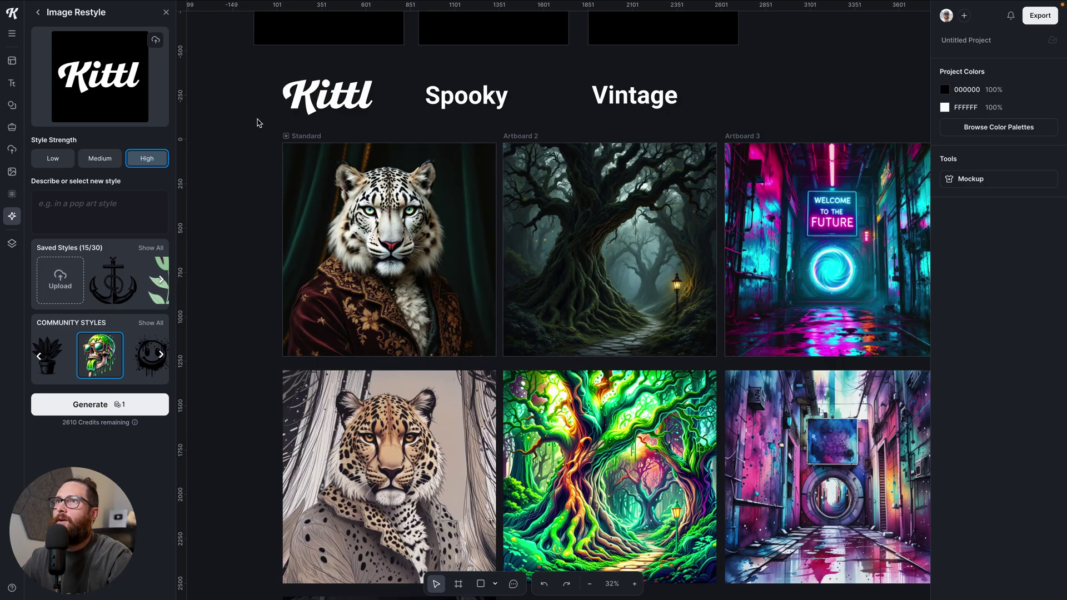
Load the black Kittl lettering artboard (Artboard 4) as the restyle source image
scroll(279, 185, up, 3)
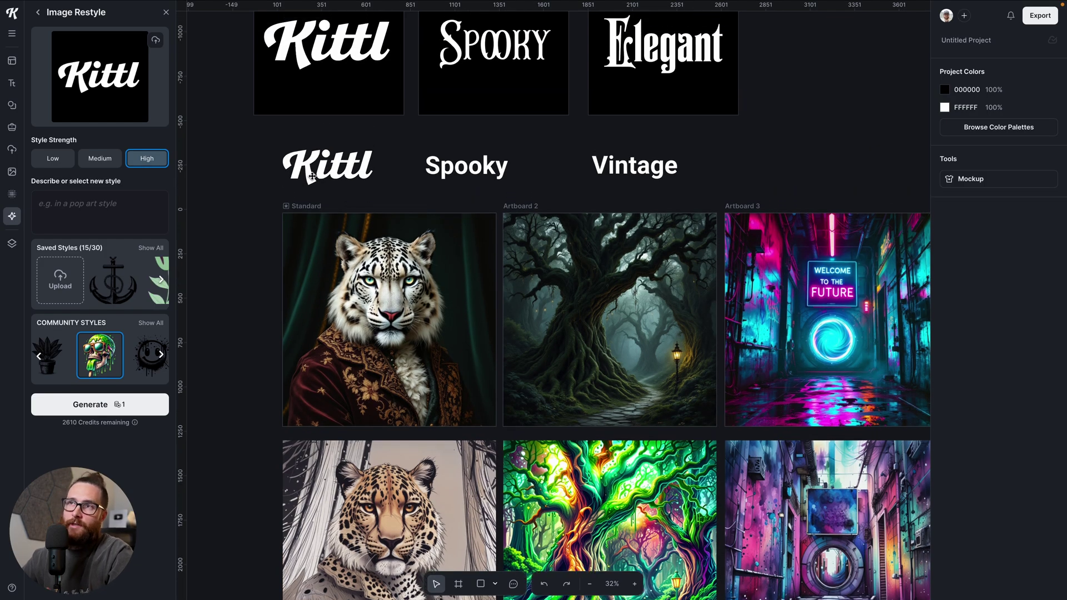
click(313, 177)
click(440, 165)
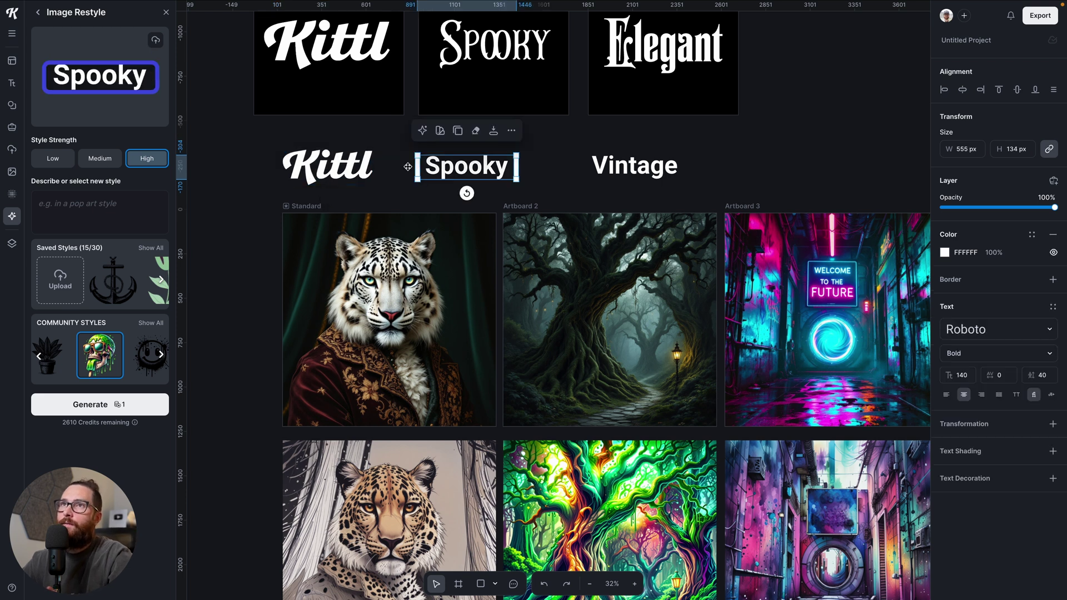
click(347, 165)
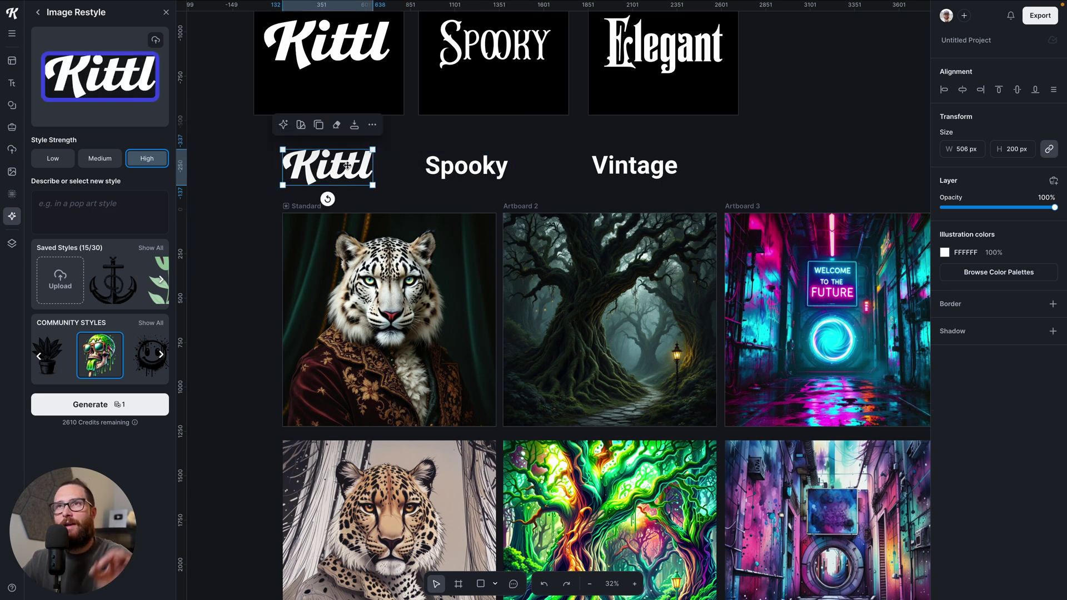
scroll(348, 167, up, 1)
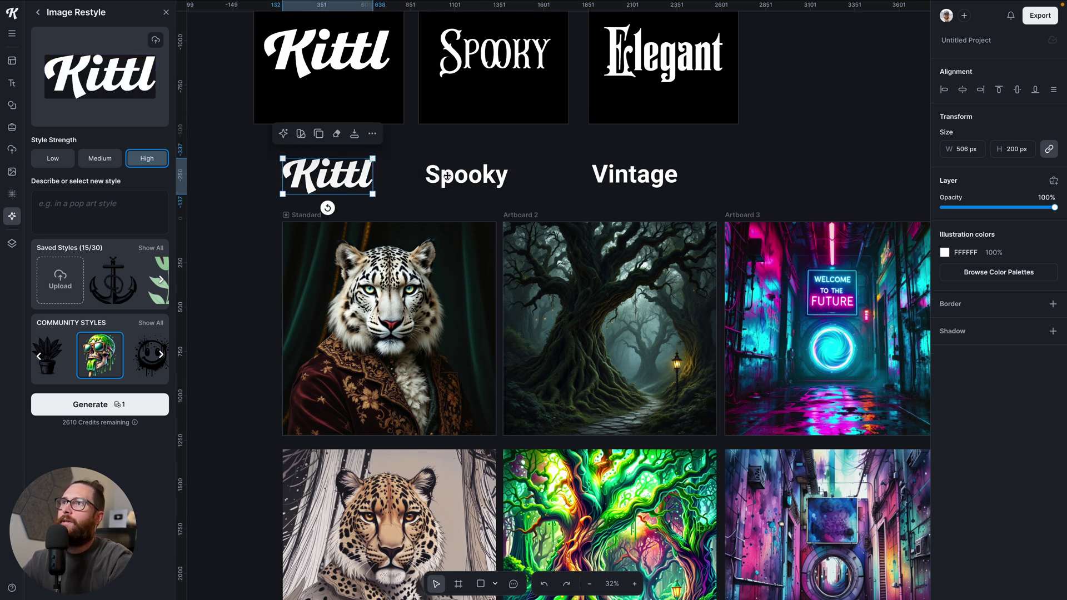
scroll(389, 211, up, 2)
click(393, 211)
scroll(393, 233, up, 2)
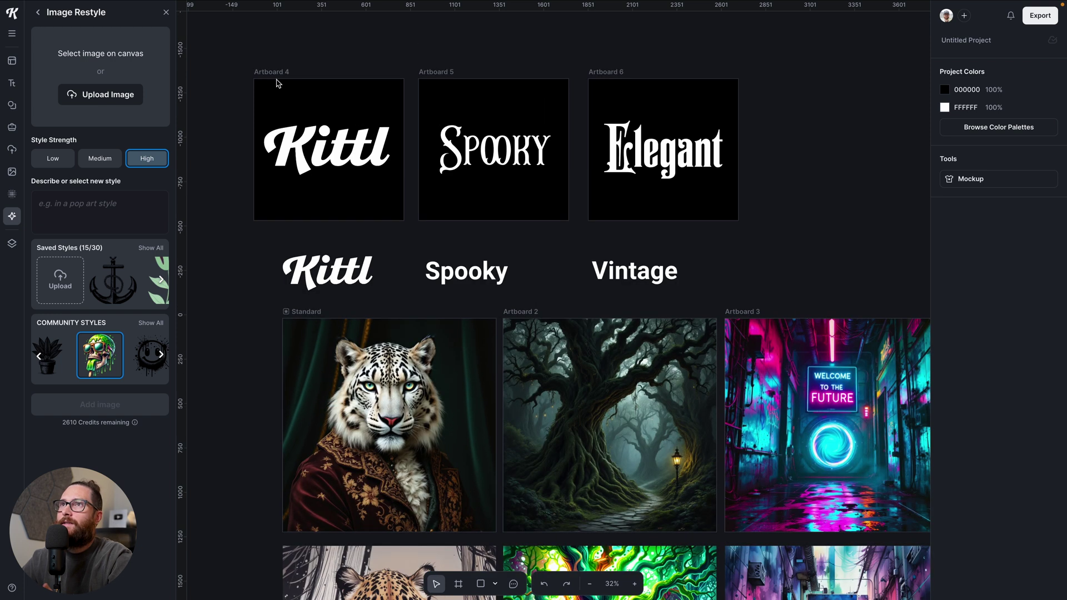
click(288, 72)
click(488, 81)
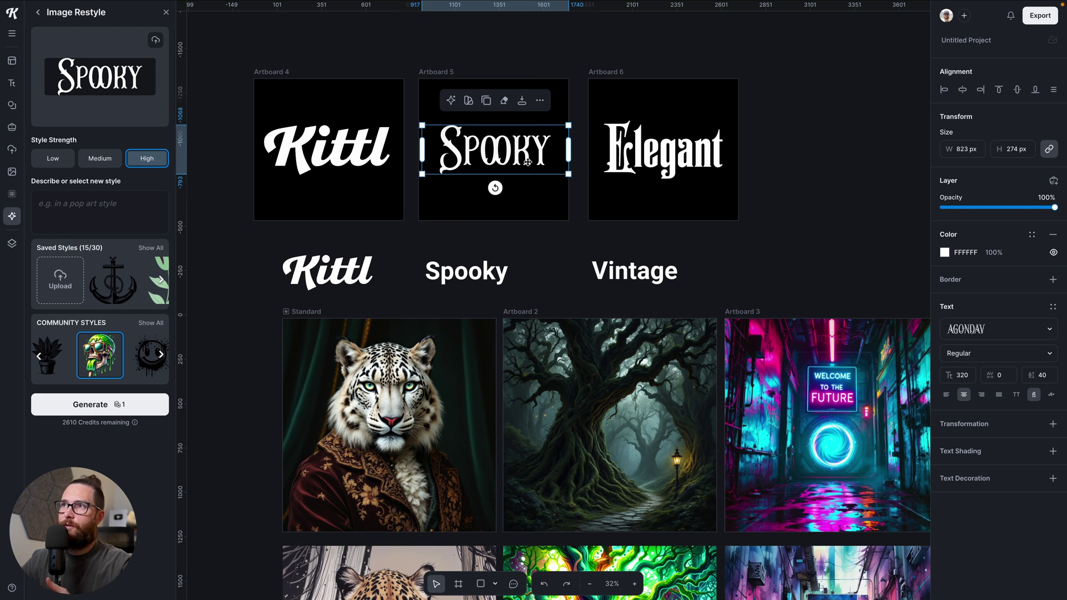
click(283, 72)
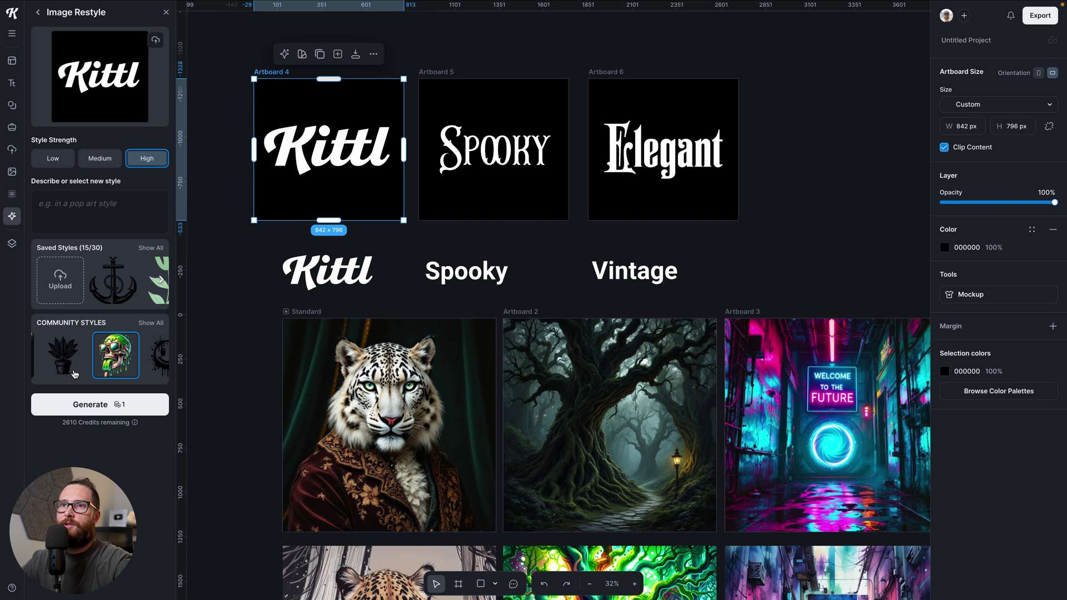
Restyle the Kittl lettering with the blindfolded marble statue community style
scroll(74, 374, left, 3)
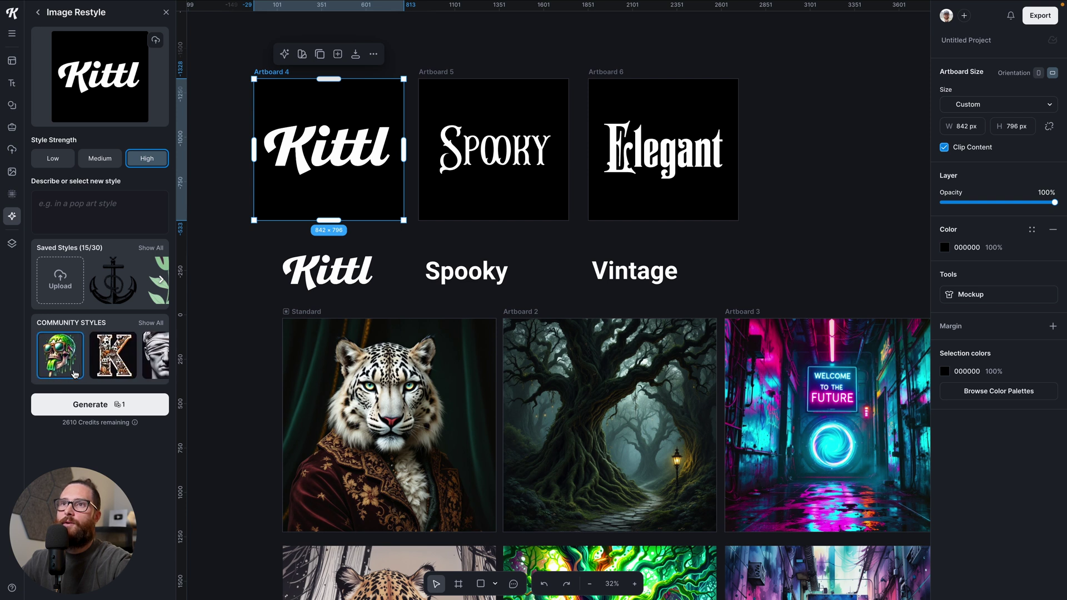
scroll(74, 374, left, 3)
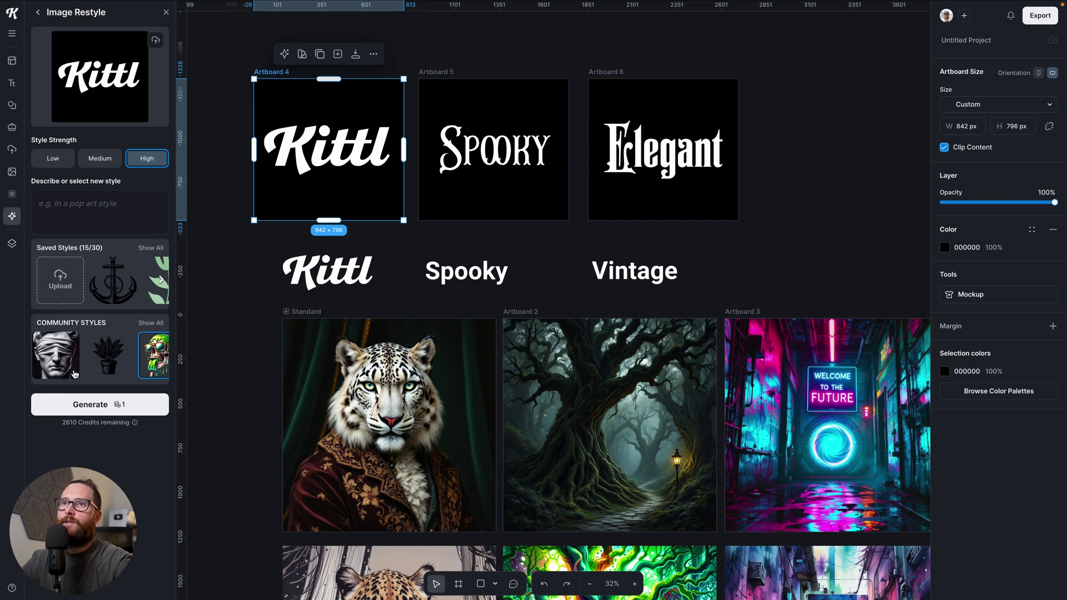
drag(53, 361, 97, 357)
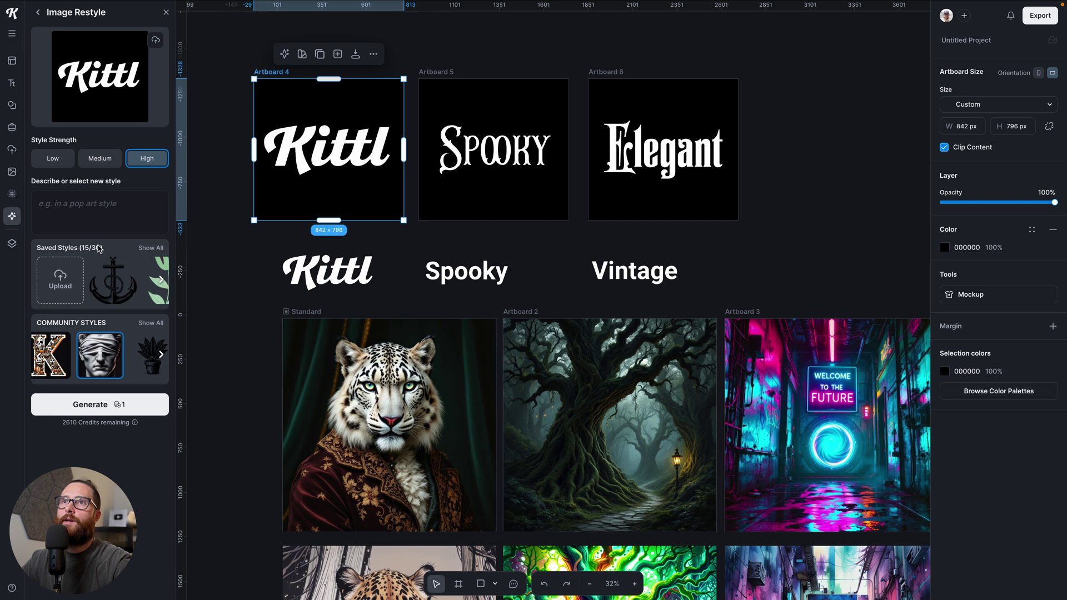
click(85, 418)
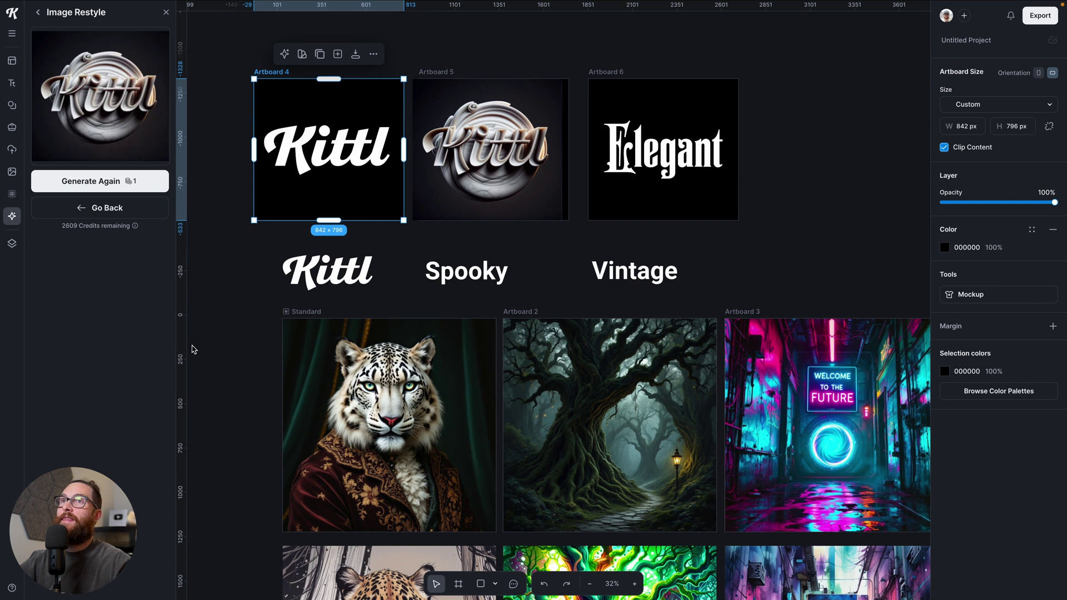
Remove the dark background from the generated 3D Kittl lettering image
click(477, 152)
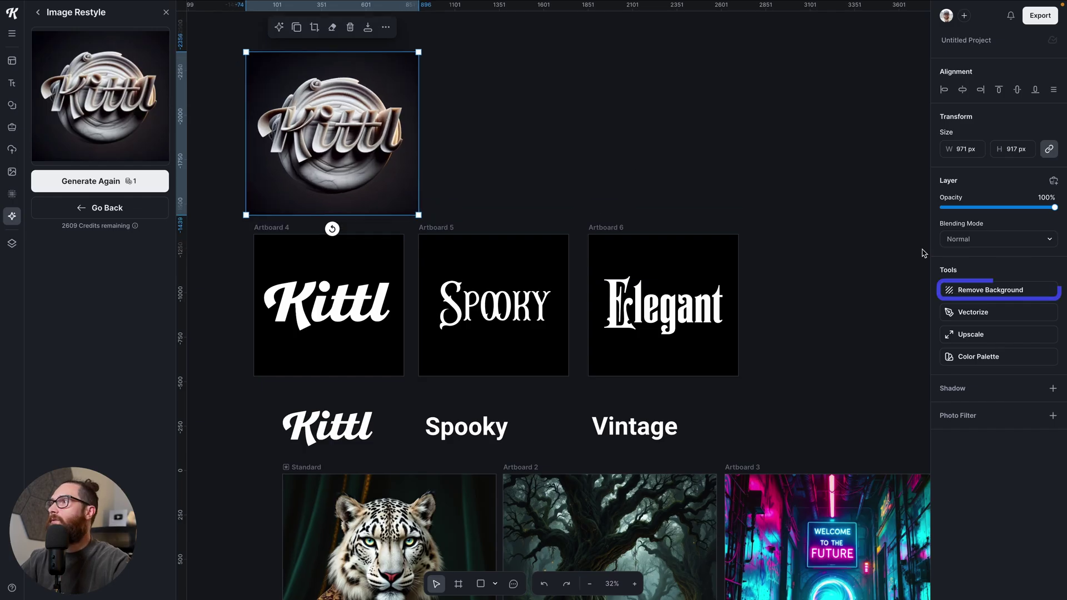
click(967, 292)
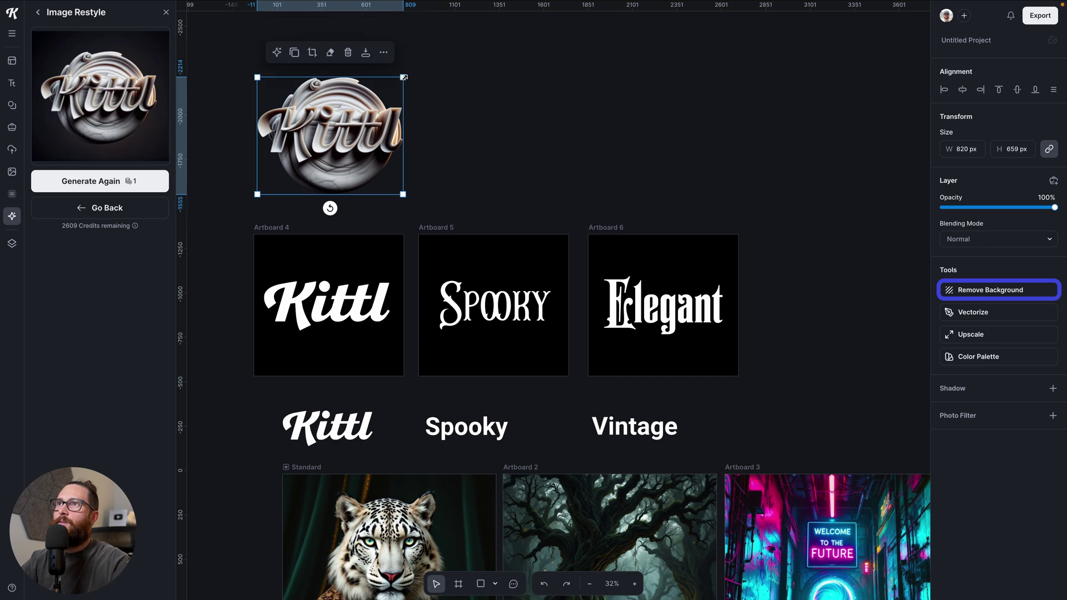
click(448, 206)
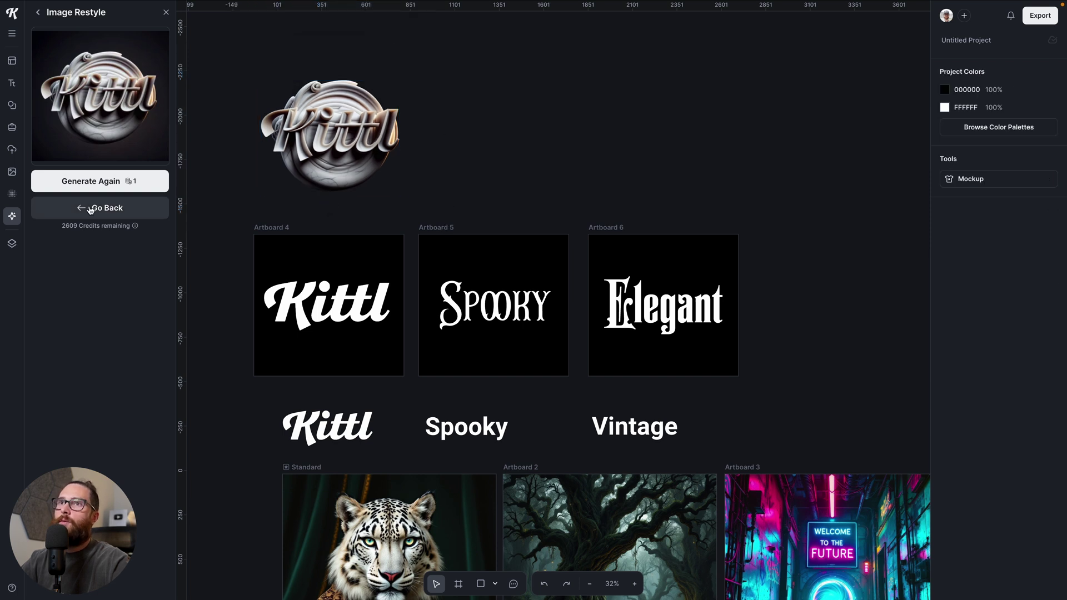
click(119, 210)
Use the Spooky artboard as the source and write a 3D slimy green-and-orange texture style prompt
click(443, 229)
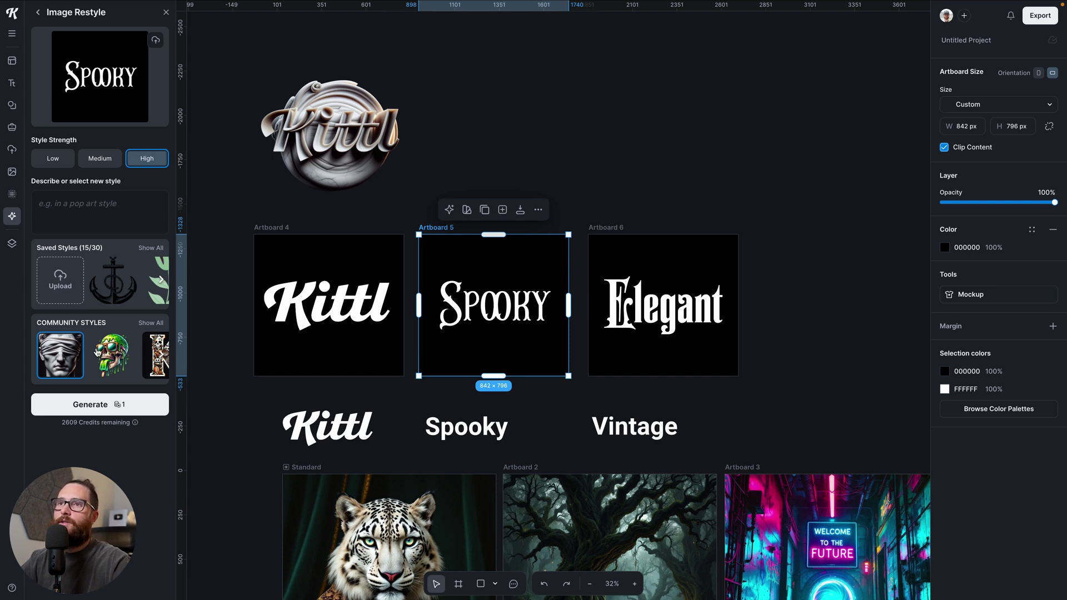
click(97, 197)
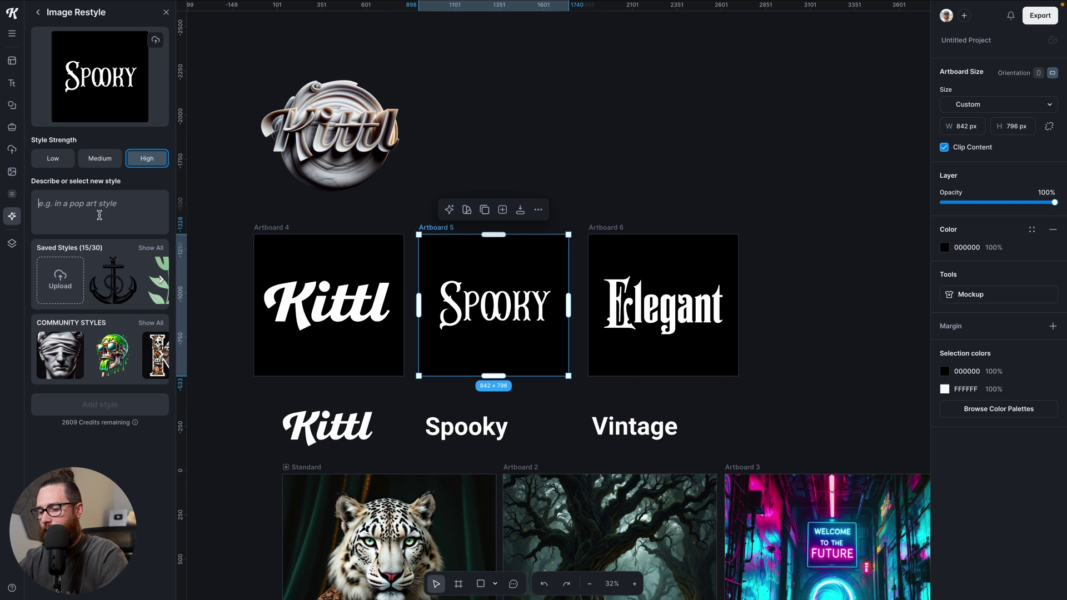
text(3)
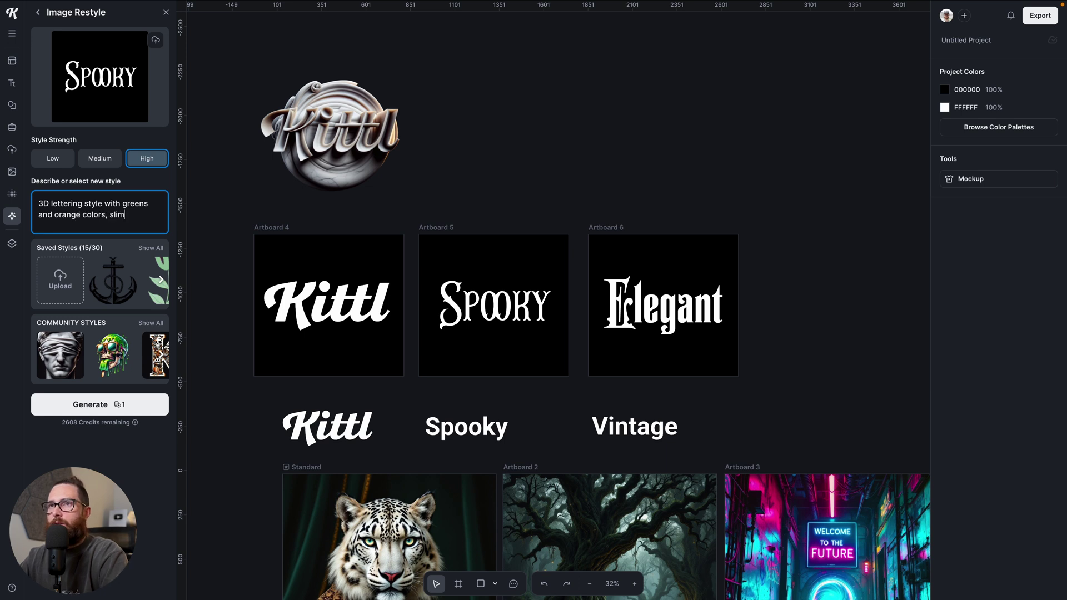
text(xture)
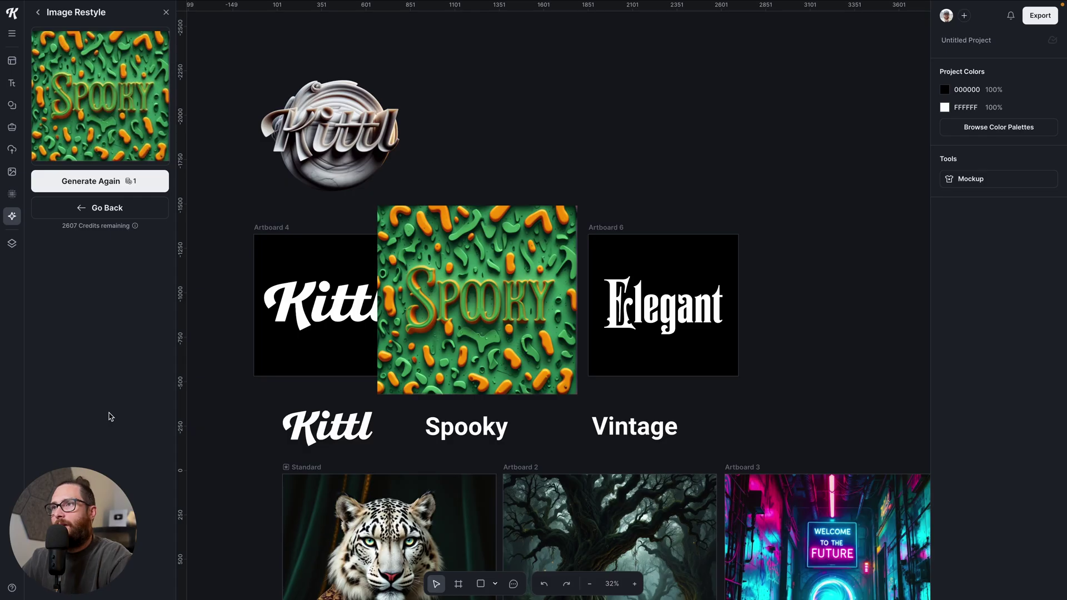
Move the green Spooky restyle above Artboard 5 and shrink it slightly into place
drag(450, 319, 542, 150)
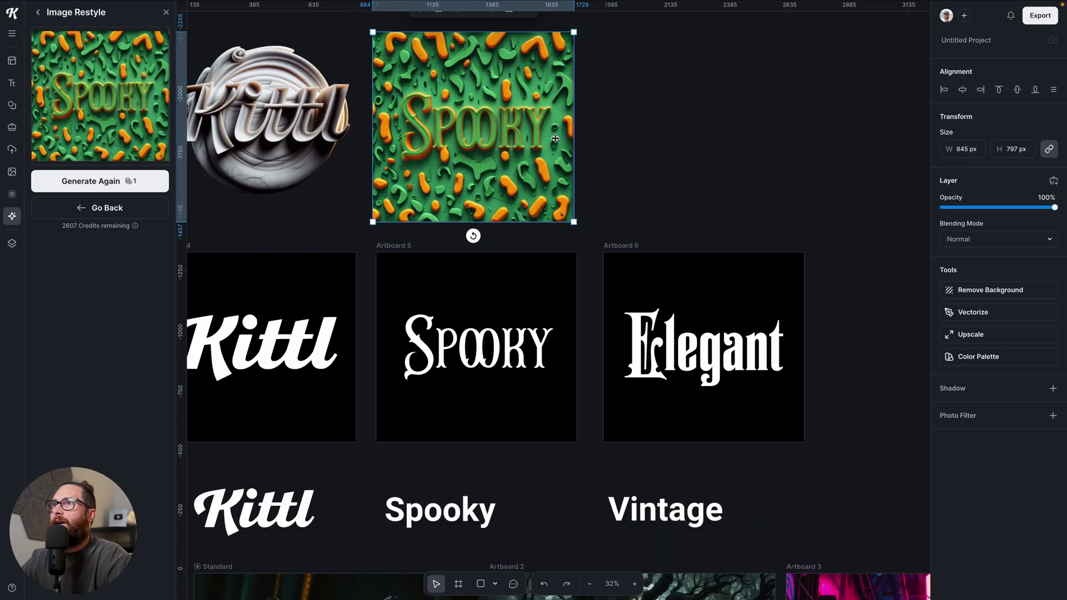
drag(574, 32, 568, 36)
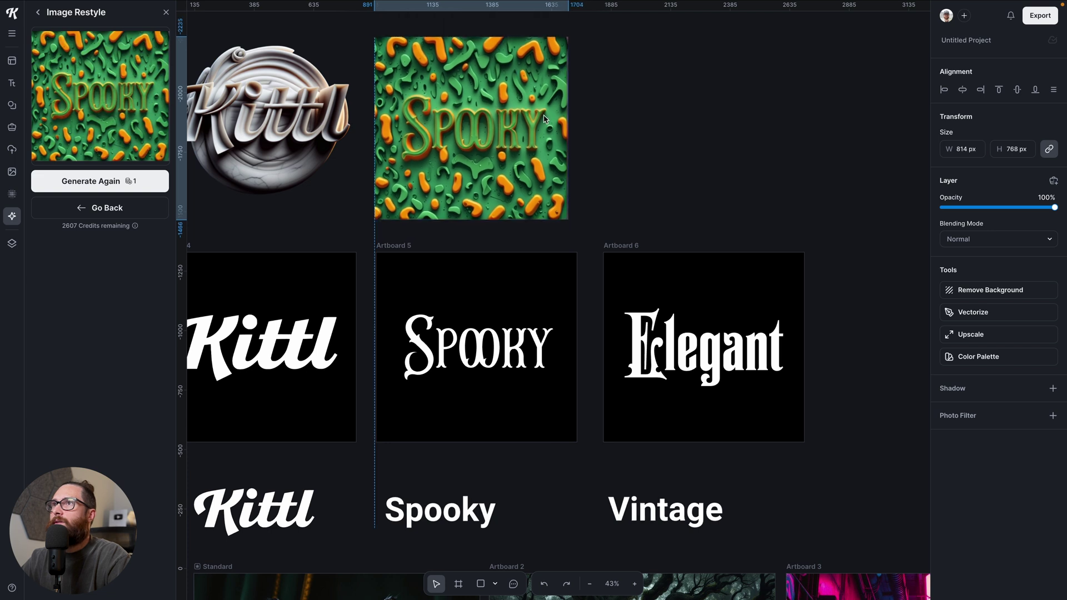
scroll(573, 223, up, 1)
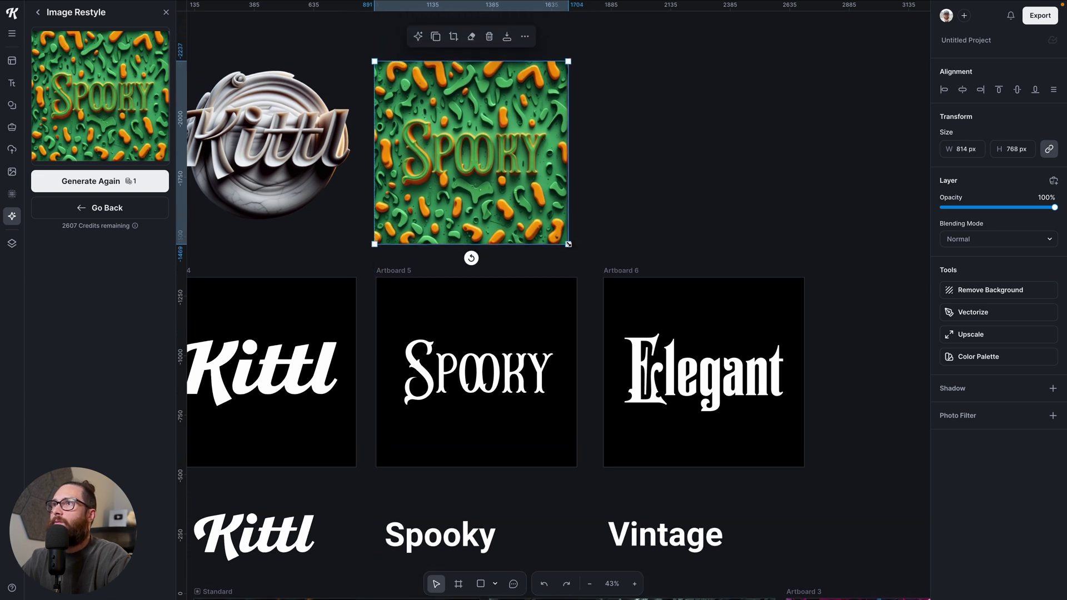
drag(568, 244, 567, 244)
scroll(538, 299, up, 1)
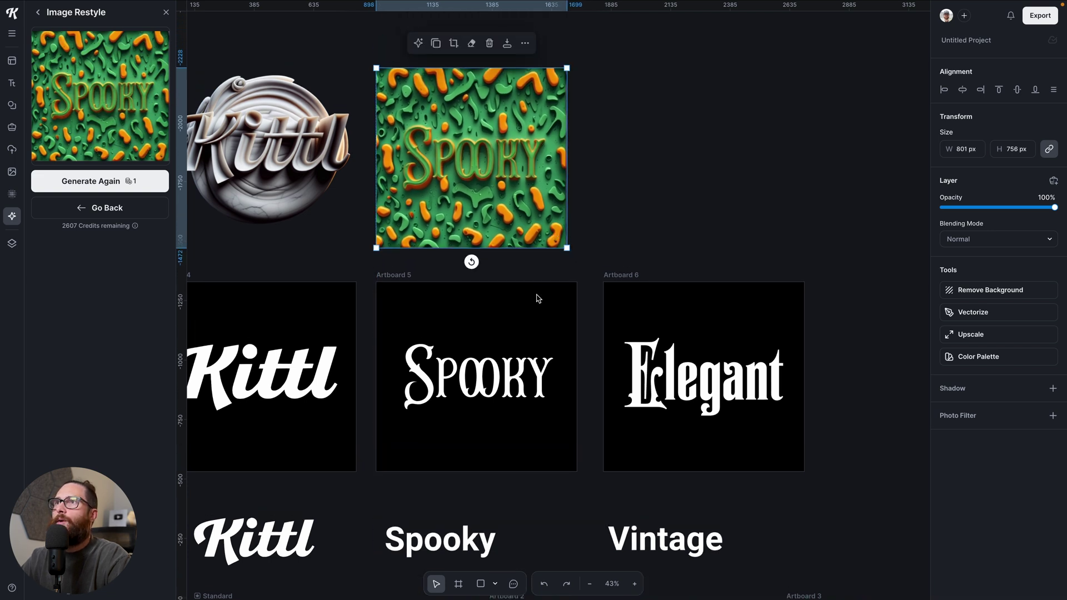
scroll(537, 298, up, 1)
drag(492, 233, 494, 234)
Start a new restyle with the plain Spooky artboard as source and the skeleton K community style
click(78, 209)
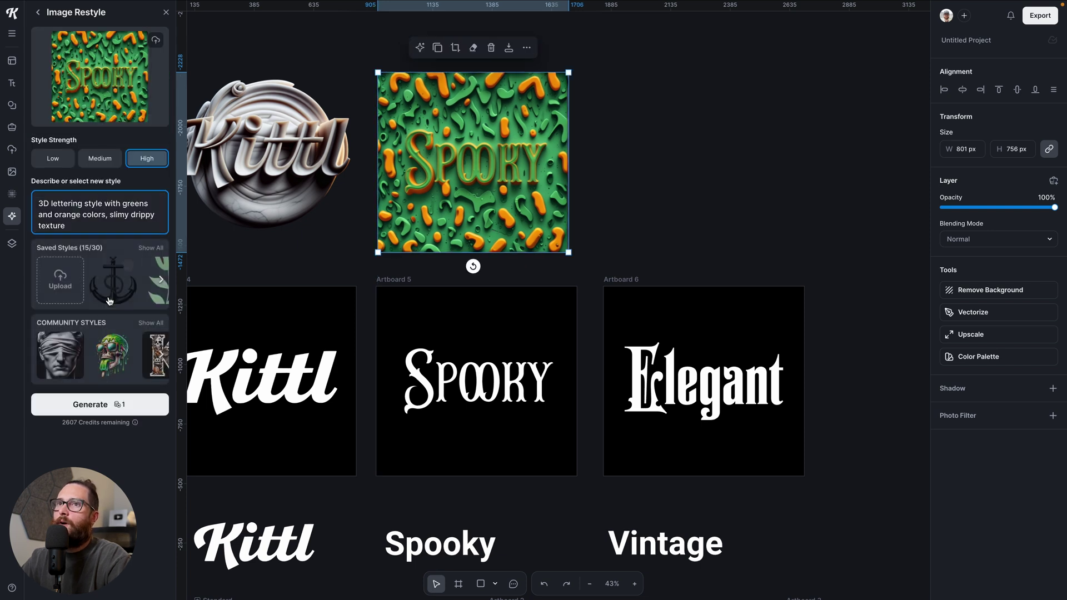
click(380, 281)
click(108, 359)
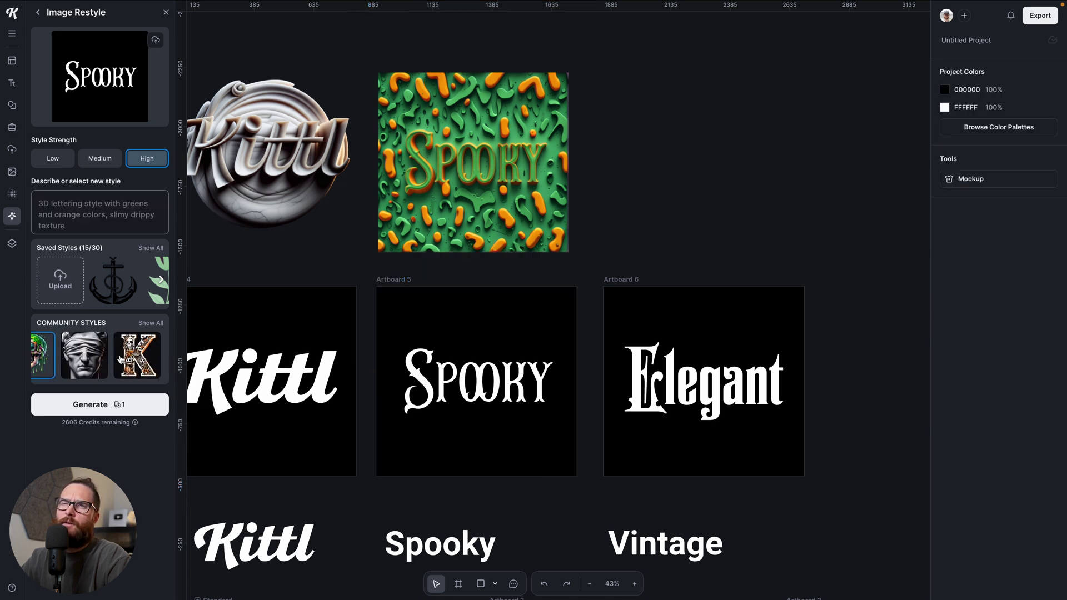
click(121, 359)
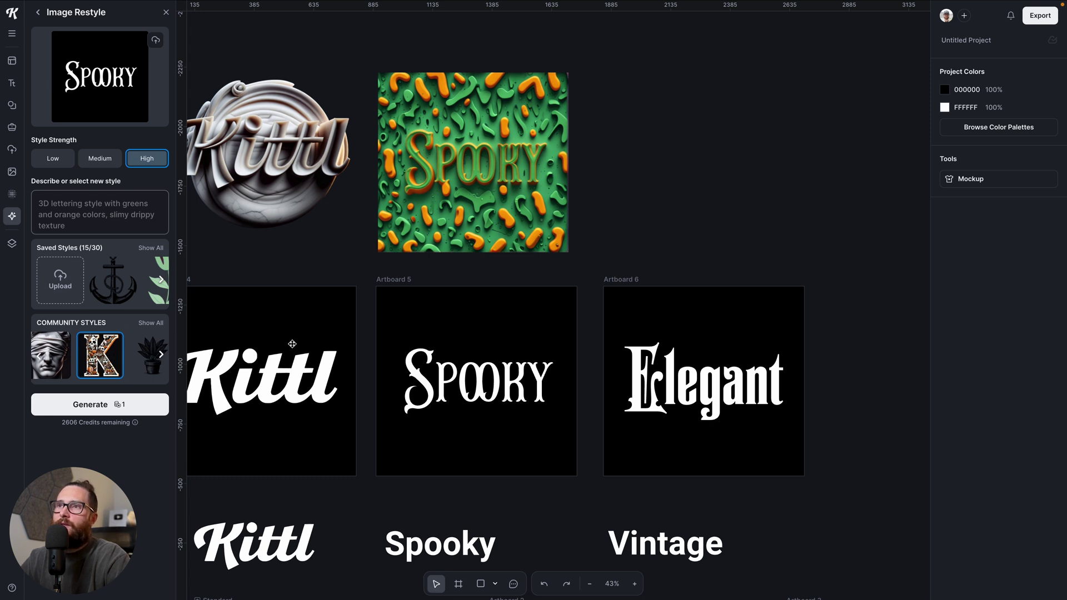
Generate the skeleton K Halloween restyle of the plain Spooky artboard and move it over the green version
click(390, 280)
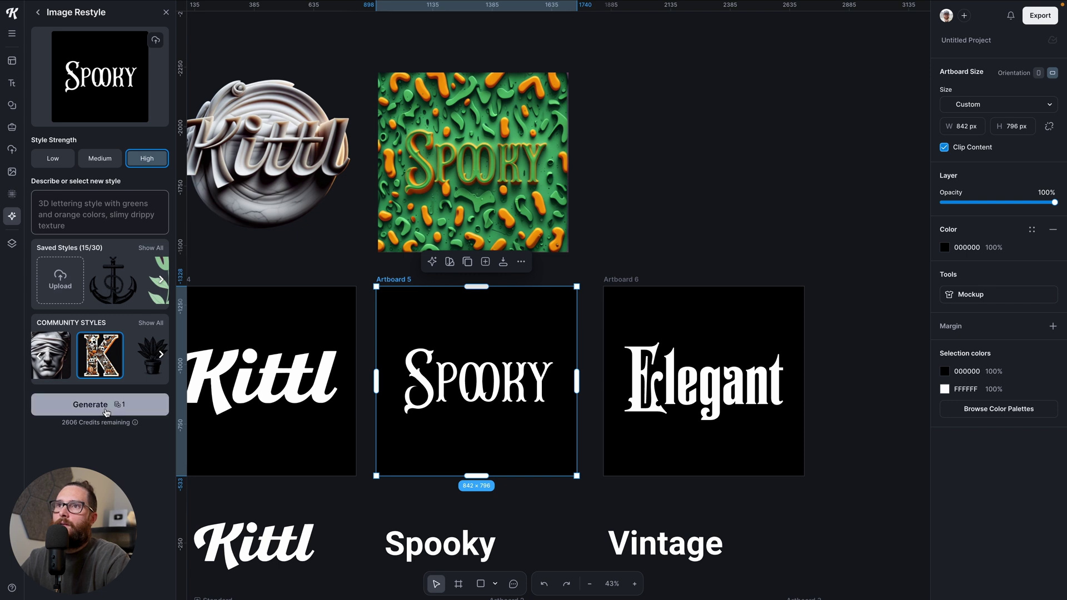
click(106, 412)
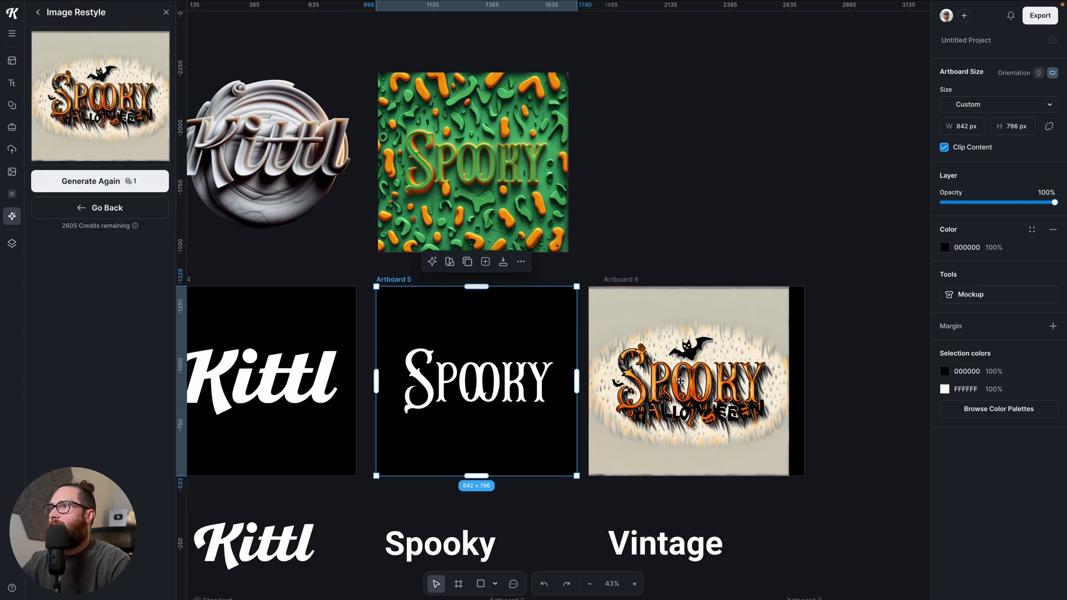
click(681, 381)
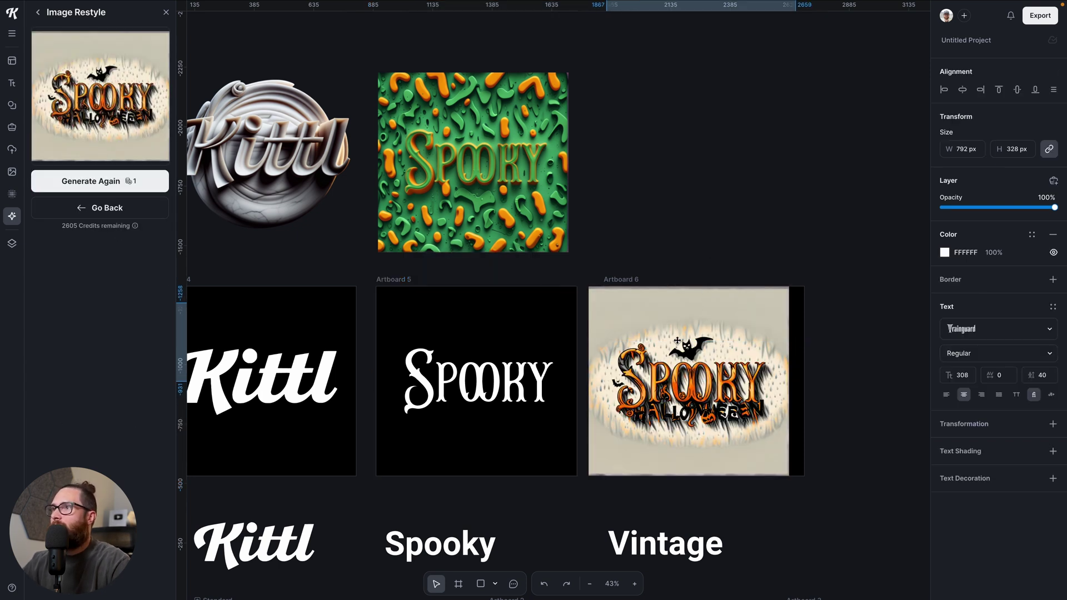
drag(639, 327, 436, 120)
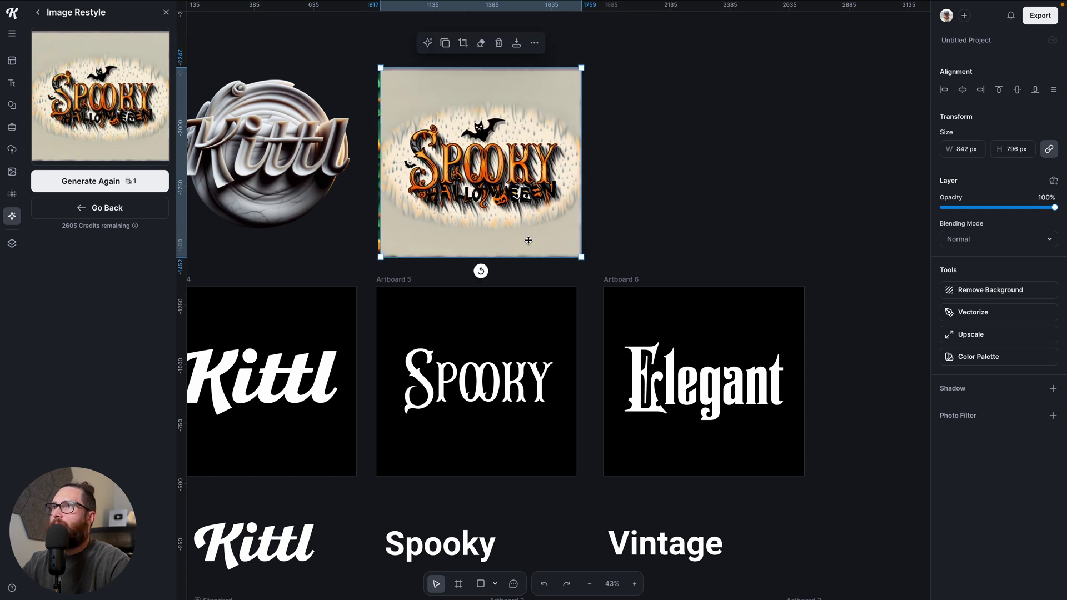
Return to the restyle settings and choose the Elegant artboard as the new source
scroll(535, 224, up, 2)
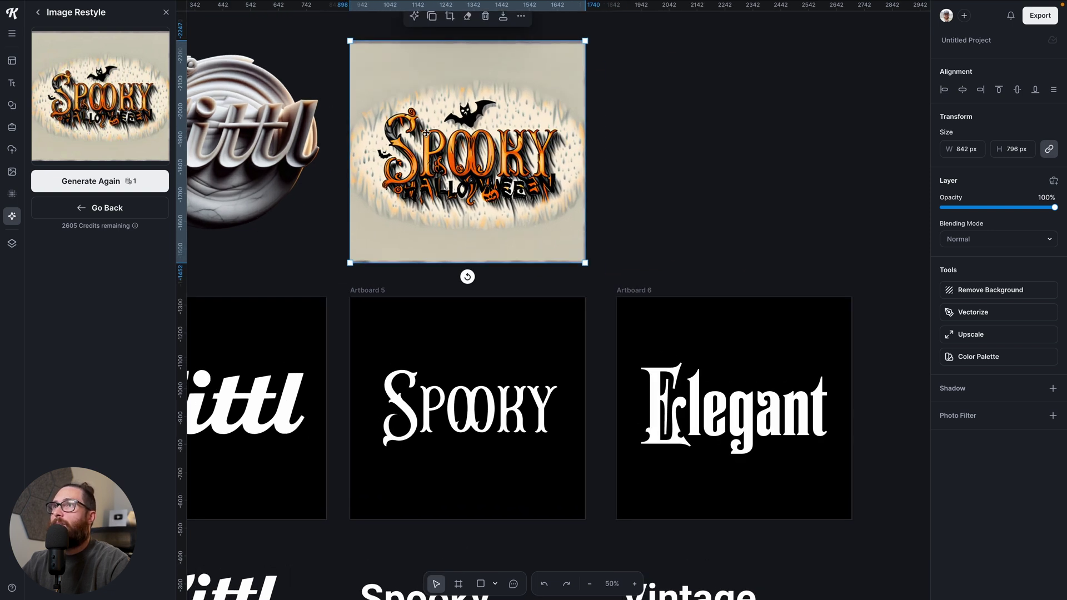
scroll(433, 195, up, 2)
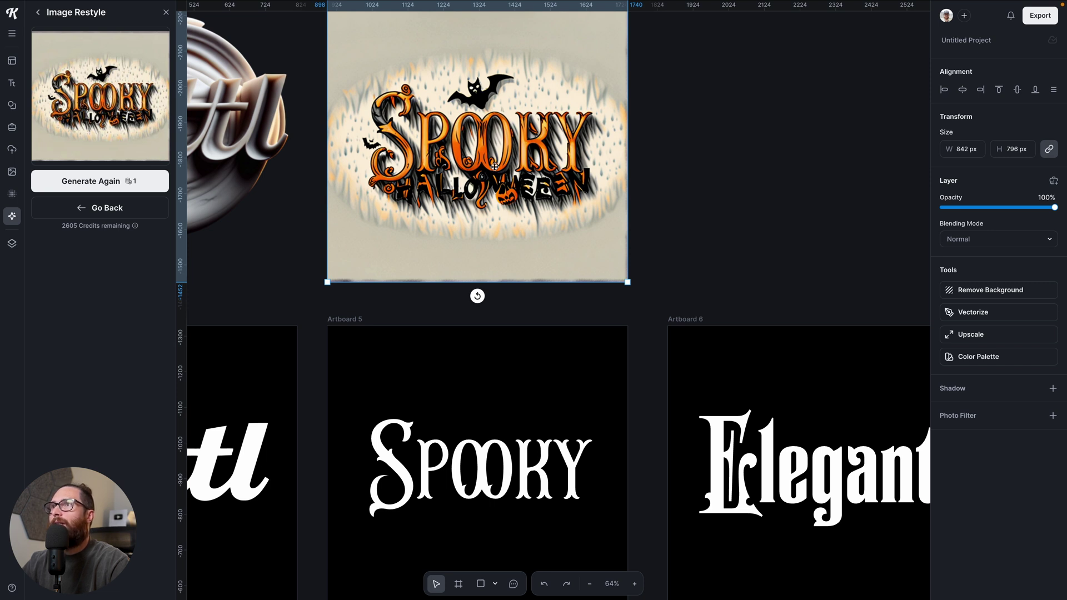
scroll(559, 226, down, 2)
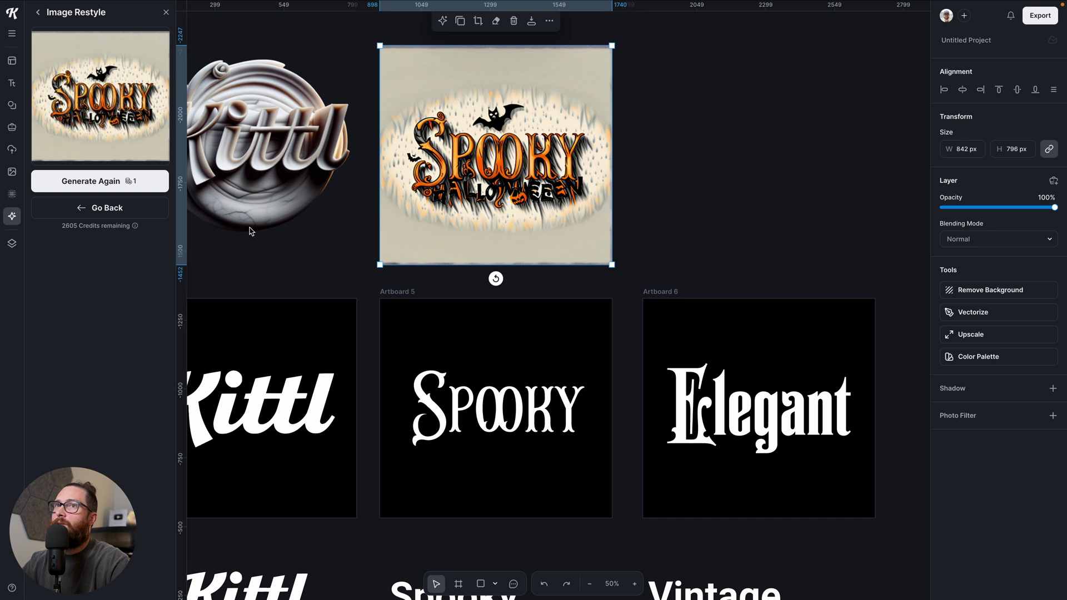
click(100, 207)
click(662, 292)
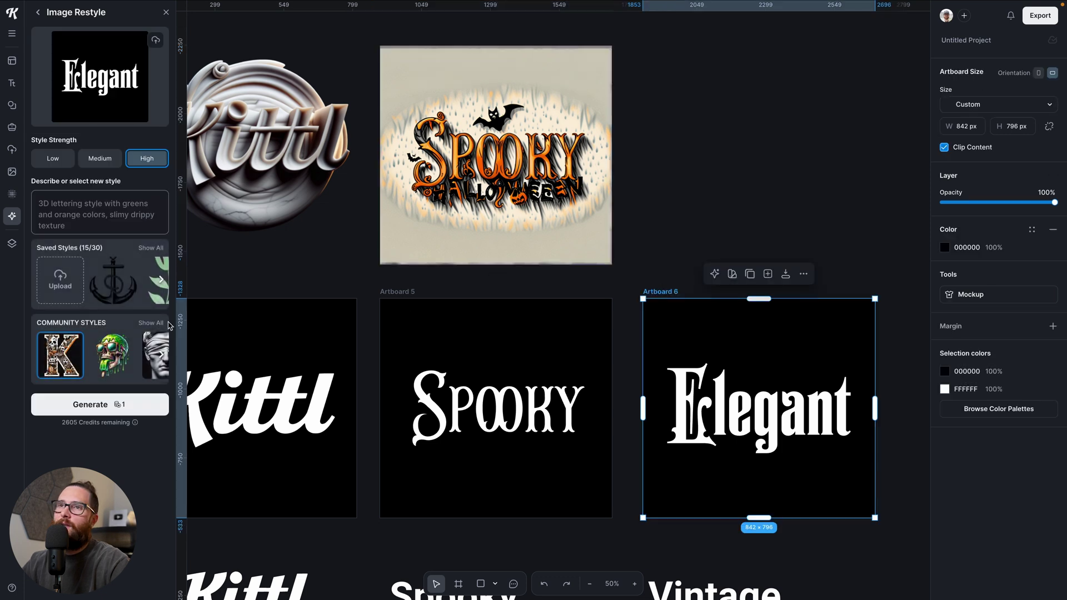
Choose the silver wings community style and clear the old style description
click(160, 354)
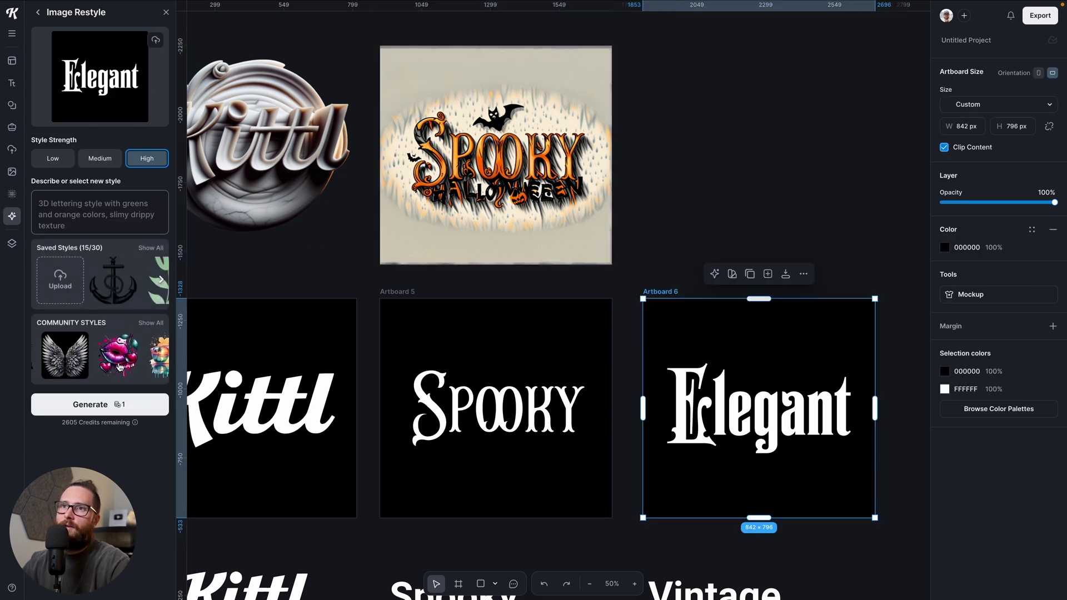
click(102, 361)
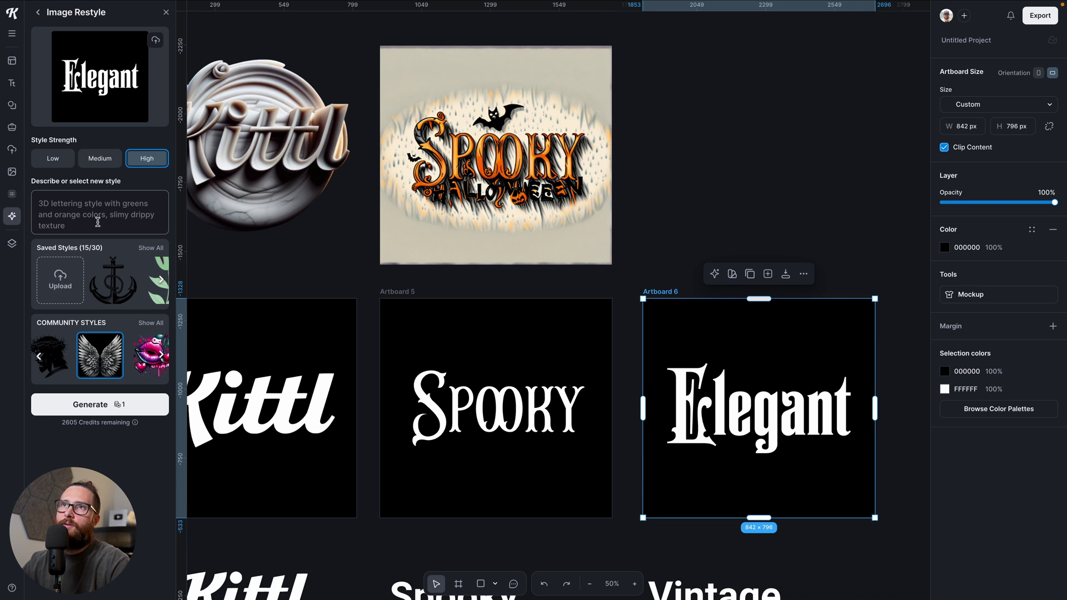
click(98, 222)
triple_click(92, 221)
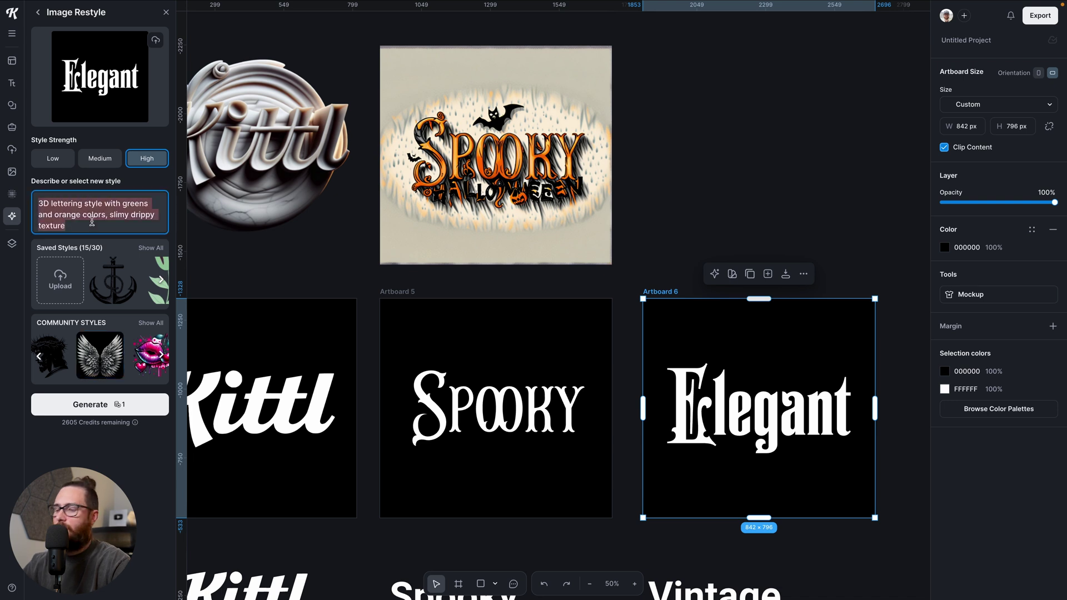
key(BackSpace)
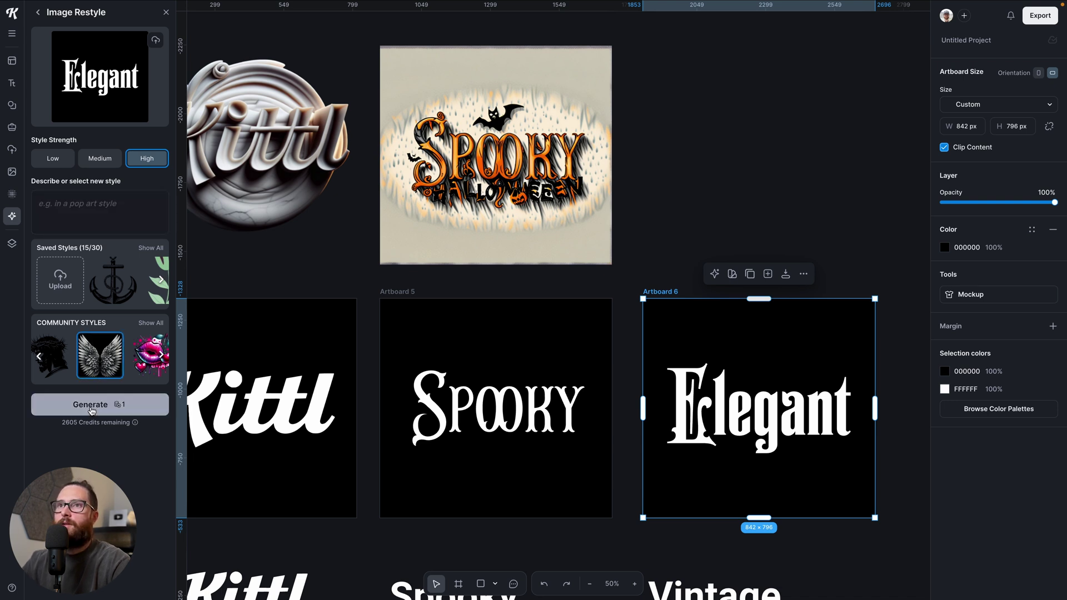
Generate the metallic Elegant restyle and place it above its artboard
click(90, 405)
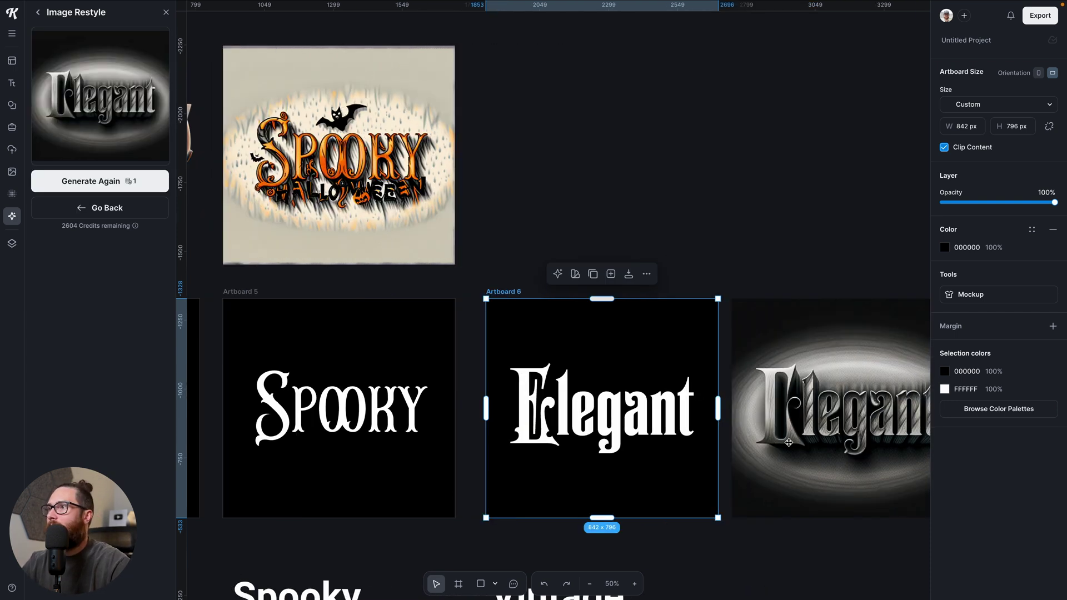
drag(789, 443, 548, 214)
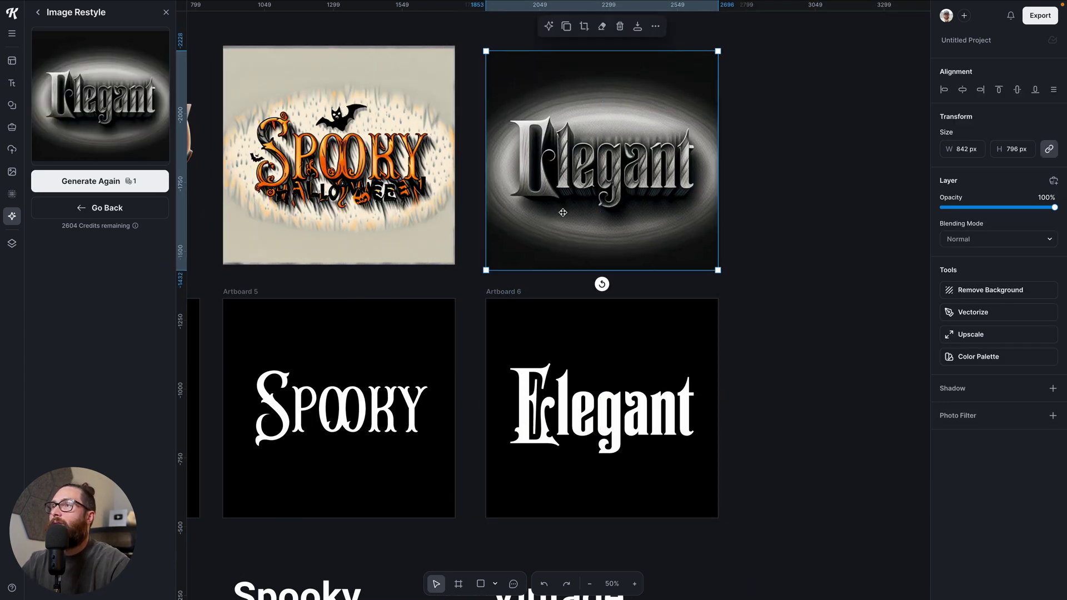
scroll(604, 242, up, 2)
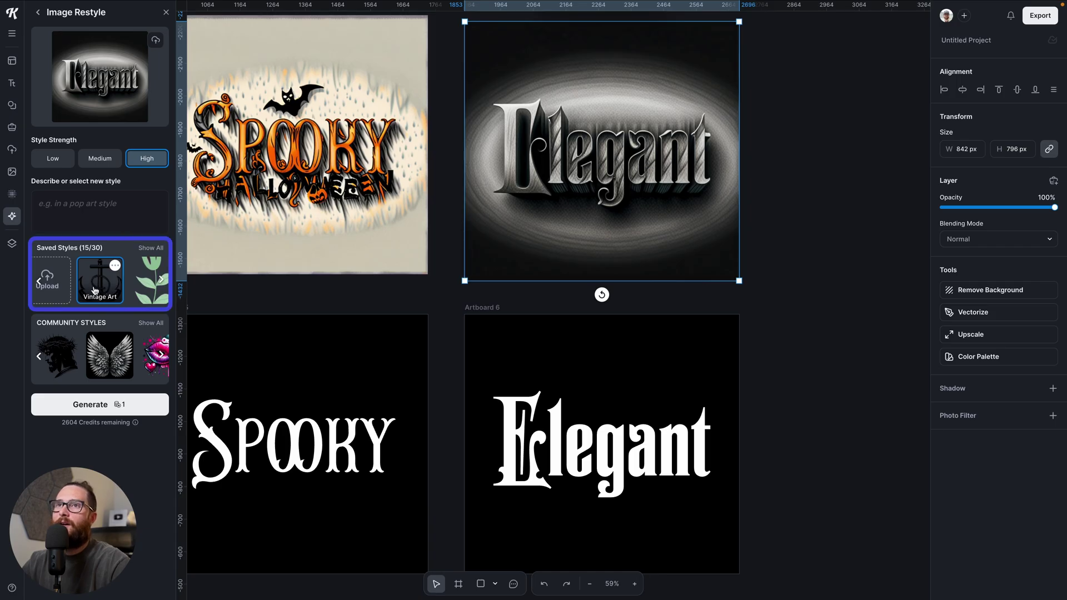
Generate a Vintage Art etched restyle of the metallic Elegant image and place it beside the original
click(114, 407)
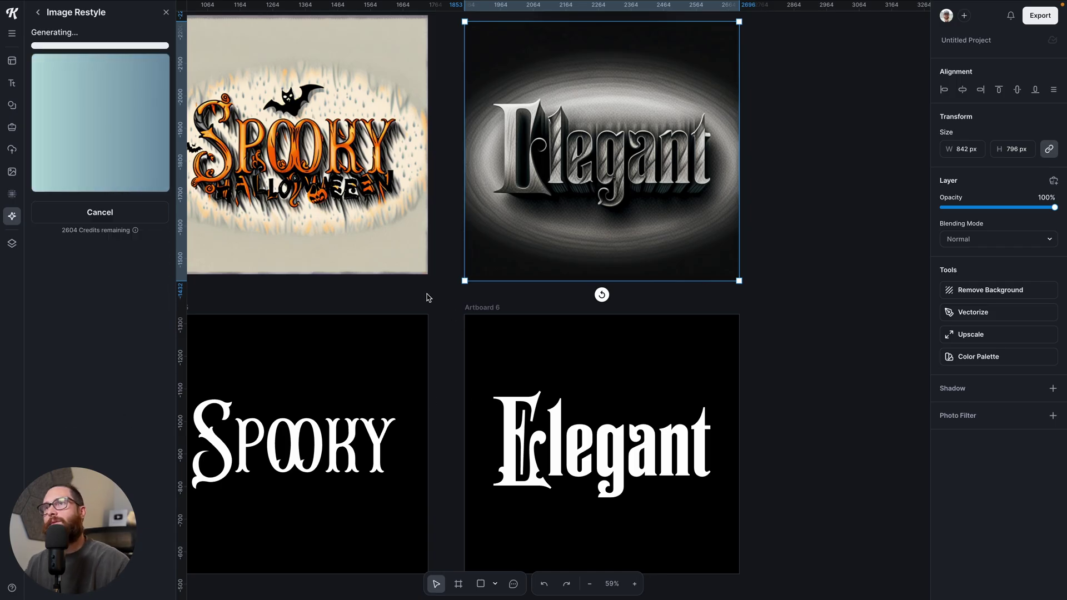
scroll(794, 272, right, 5)
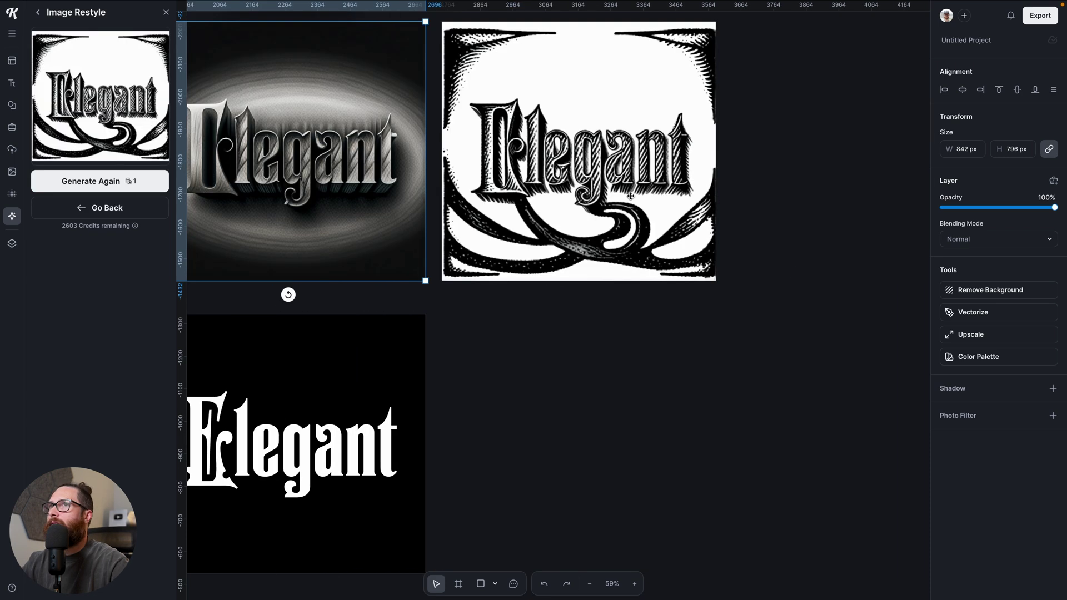
drag(630, 195, 649, 229)
scroll(653, 263, left, 3)
mouse_move(731, 216)
mouse_down()
mouse_move(424, 186)
mouse_move(430, 177)
mouse_move(423, 187)
mouse_up()
scroll(475, 208, left, 1)
scroll(474, 208, left, 2)
scroll(474, 208, up, 1)
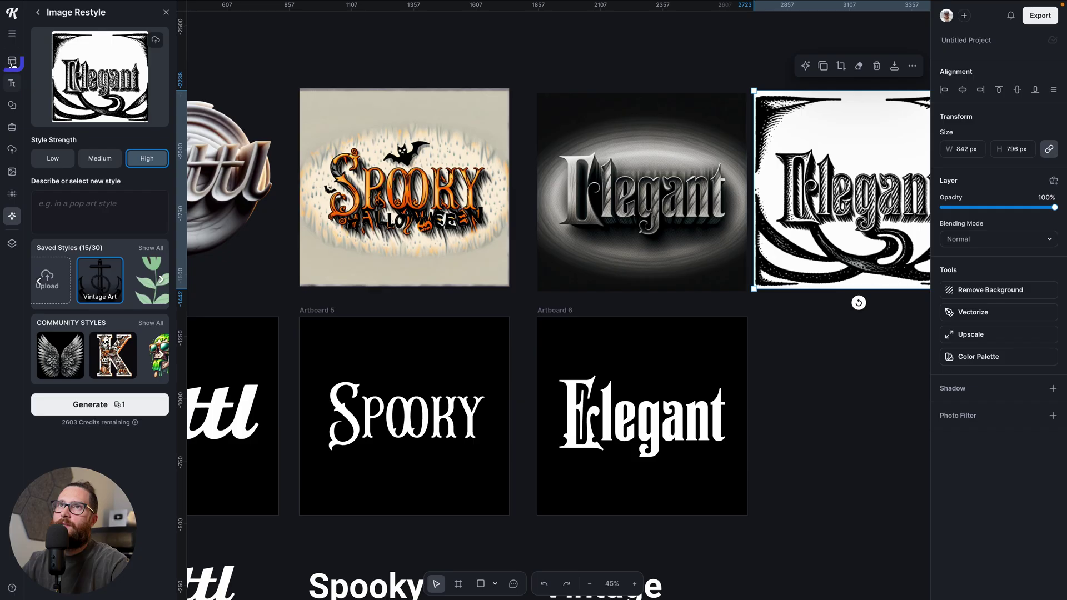
Add the 'Silent Moves Define Its Grace' magic-snake mug template from the template library to the canvas
click(11, 63)
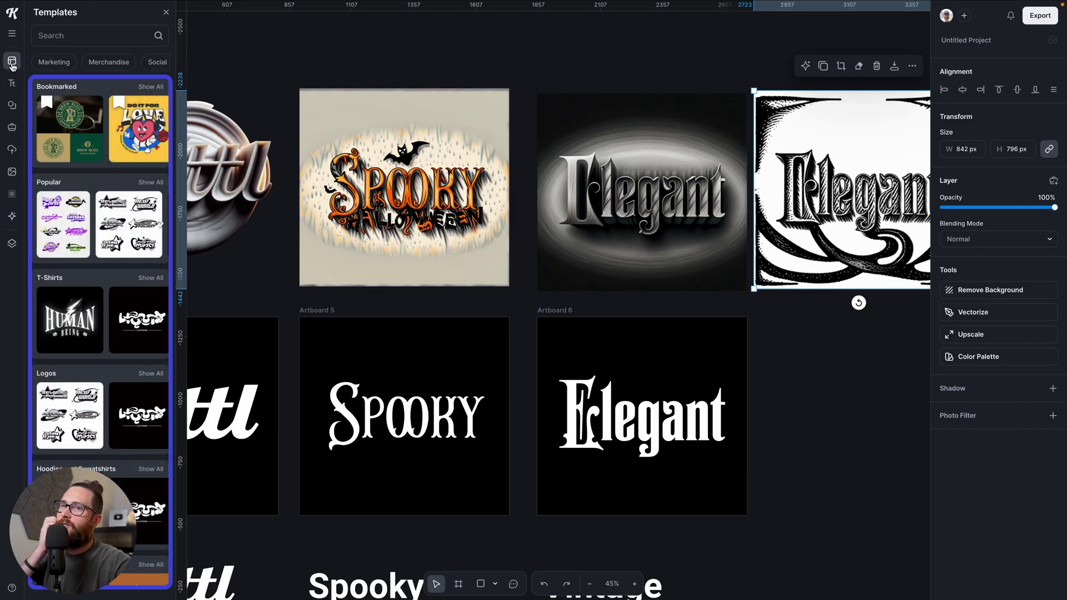
scroll(56, 262, down, 5)
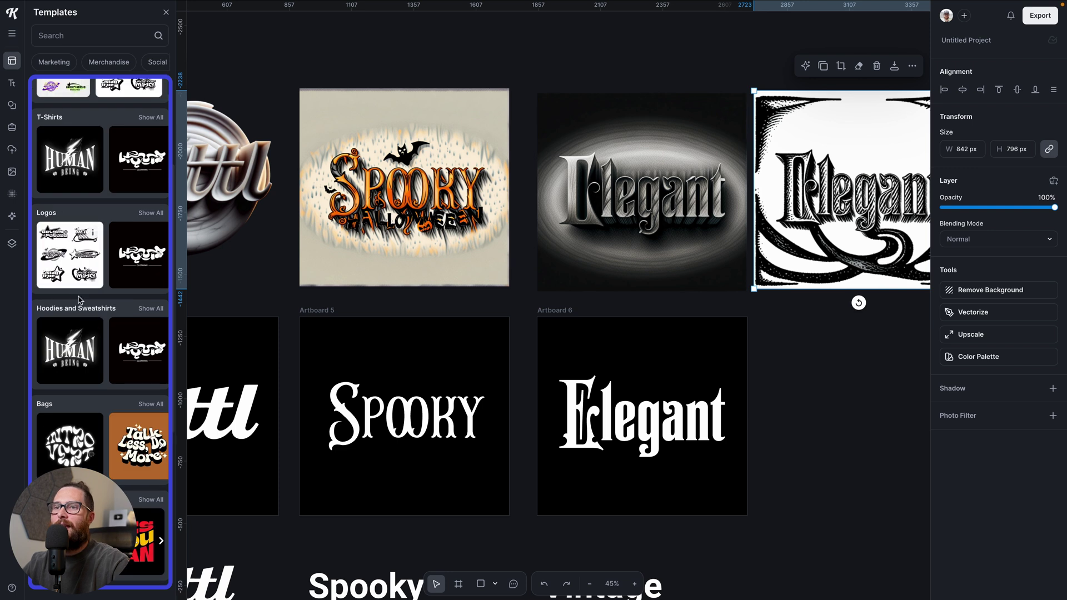
scroll(100, 322, down, 4)
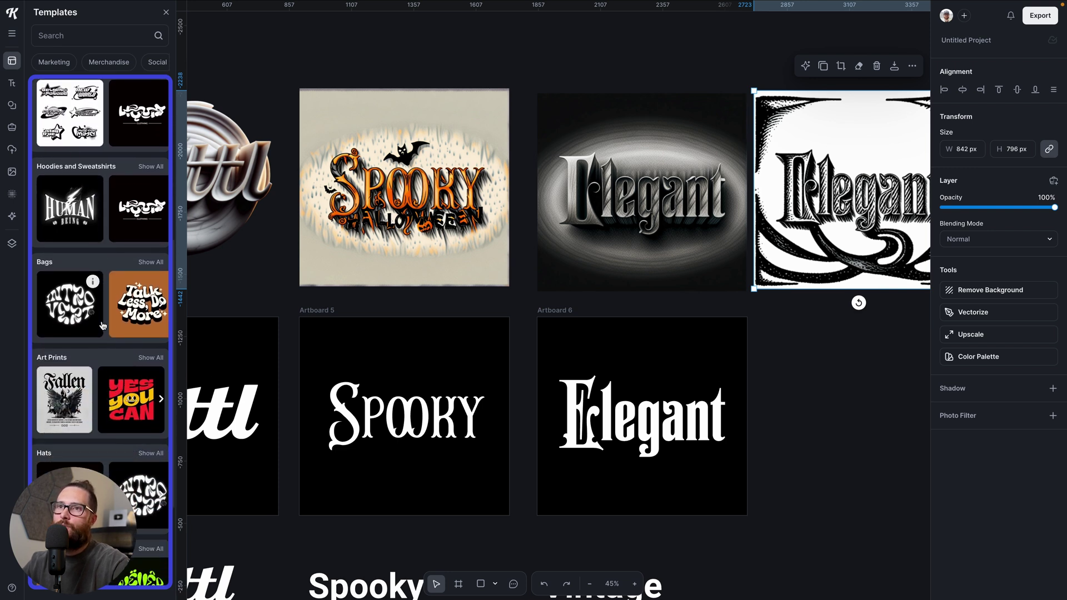
scroll(102, 325, right, 5)
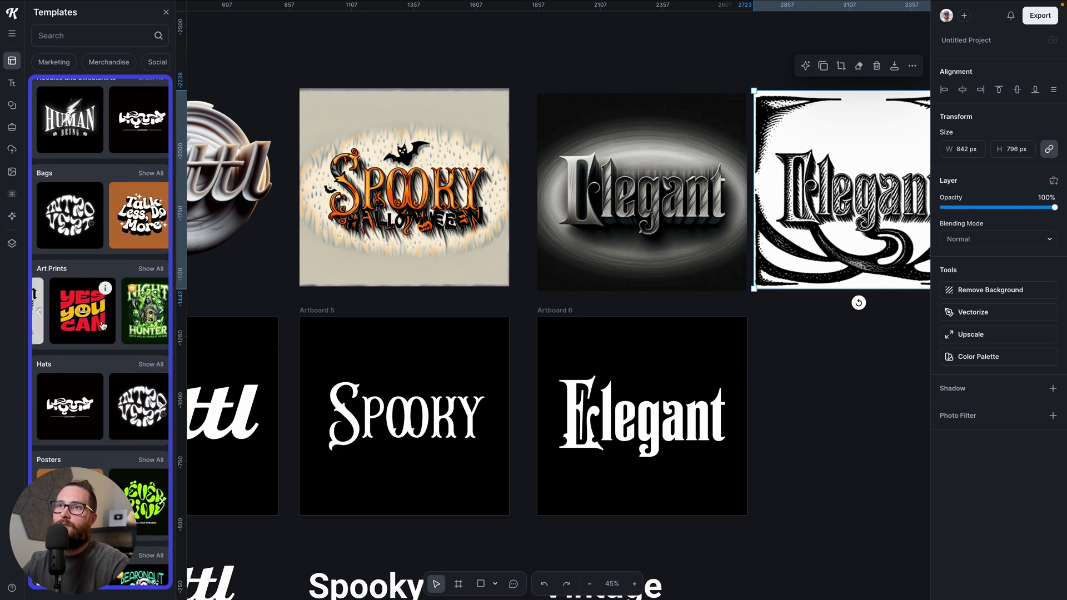
scroll(103, 325, right, 3)
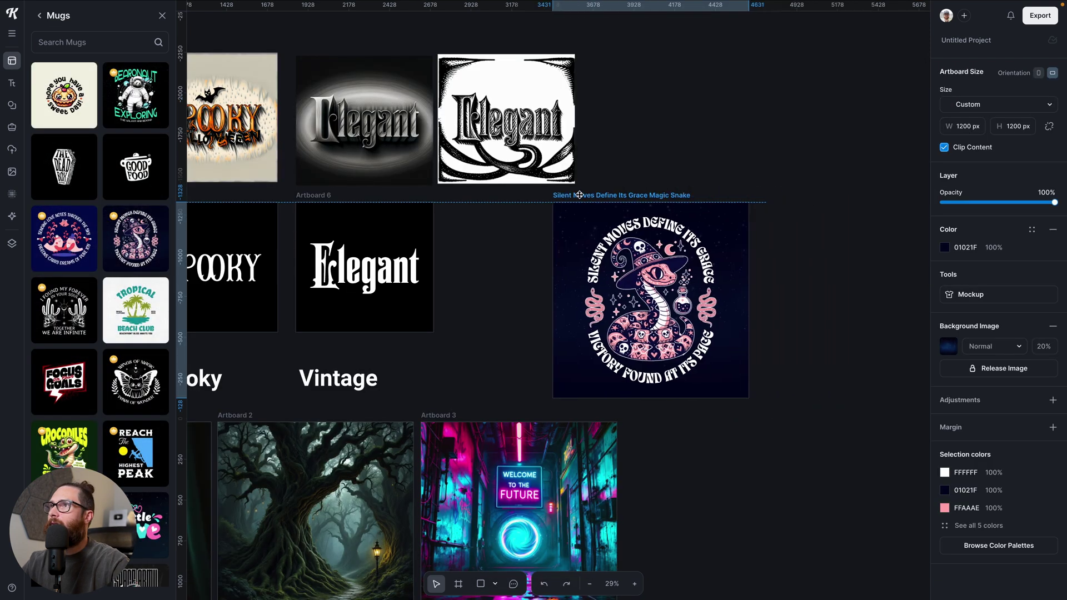
scroll(556, 238, up, 3)
scroll(634, 309, down, 3)
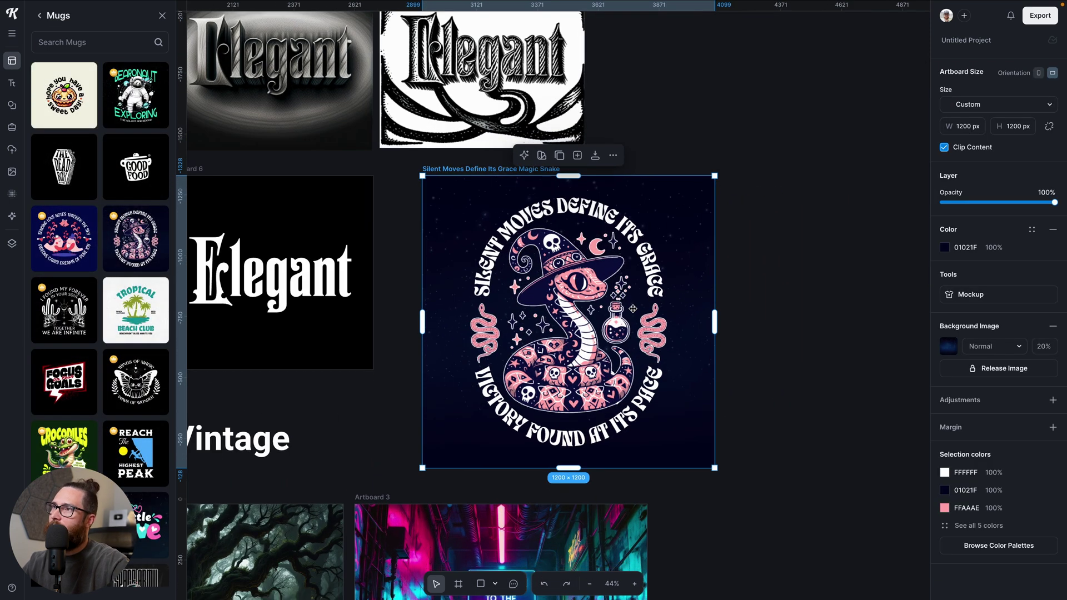
click(724, 319)
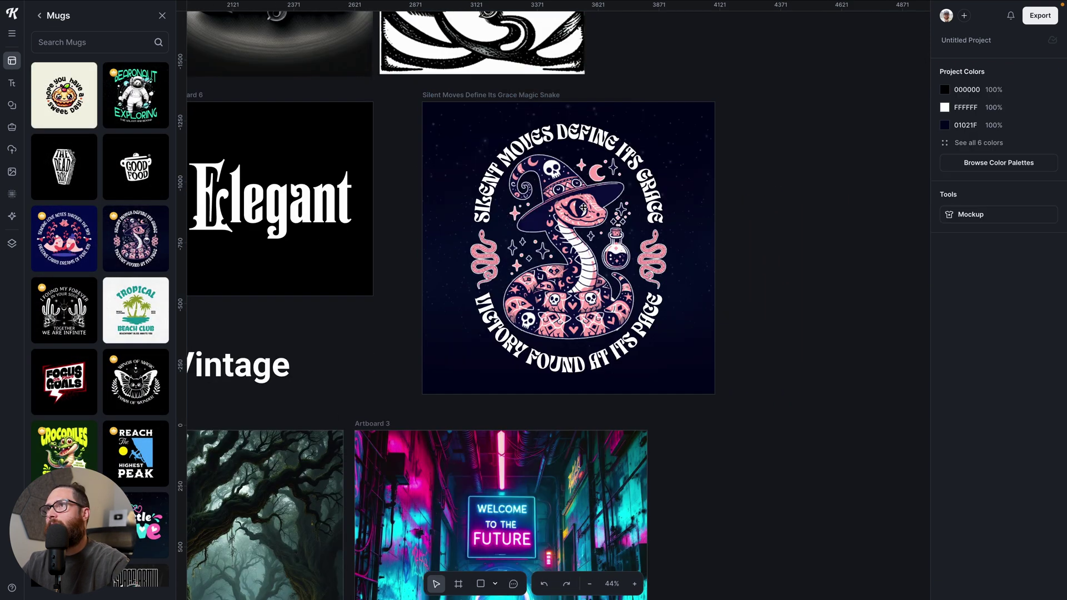
Restyle the snake artboard with the Pixel Art saved style in Image Restyle
click(512, 94)
click(12, 221)
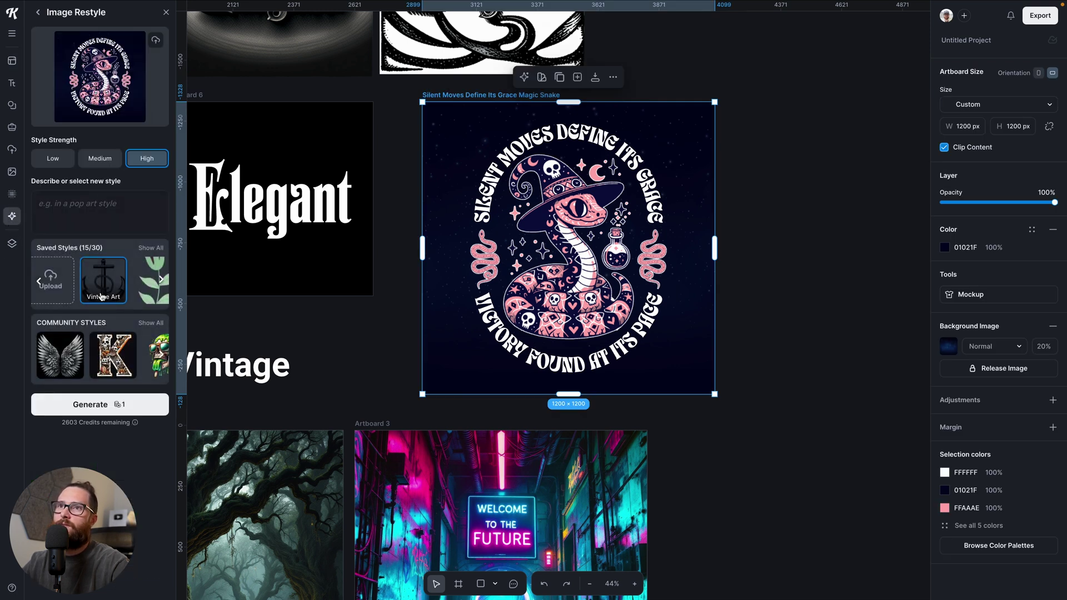
scroll(153, 264, right, 4)
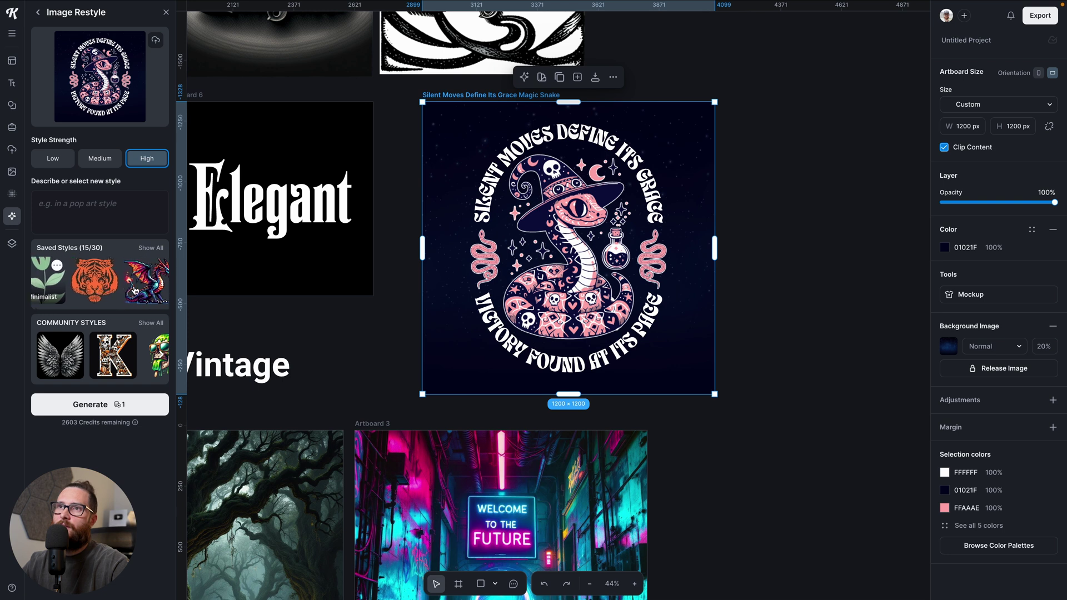
scroll(102, 286, right, 2)
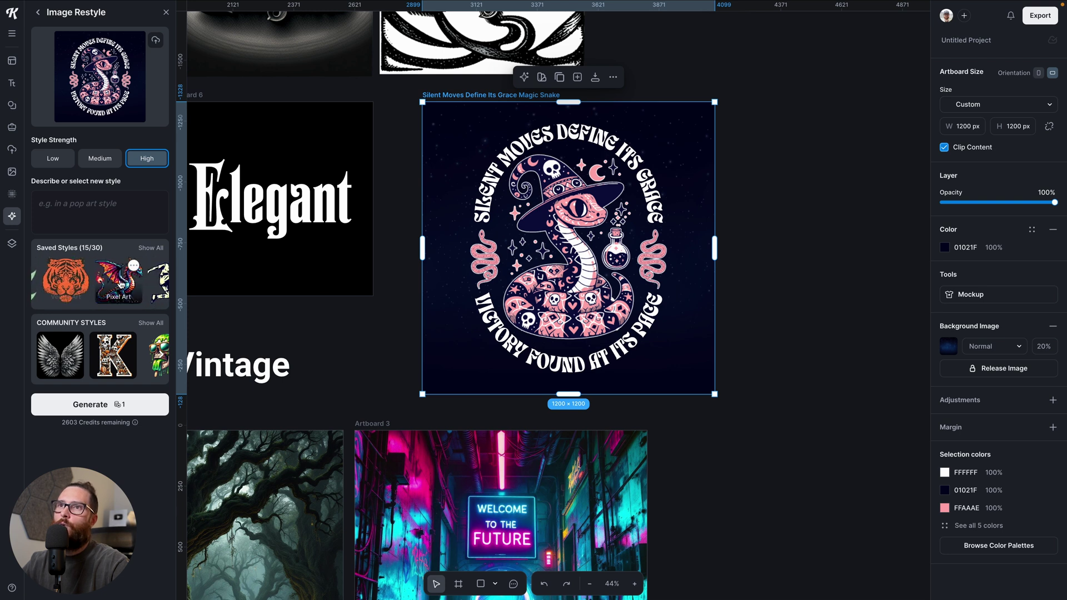
click(121, 285)
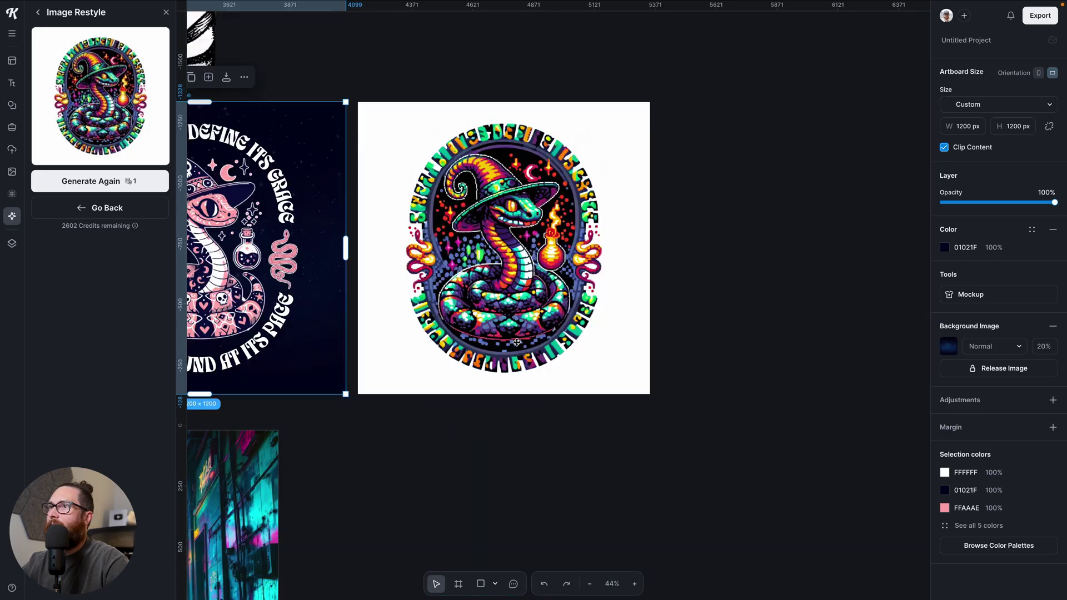
scroll(526, 331, left, 3)
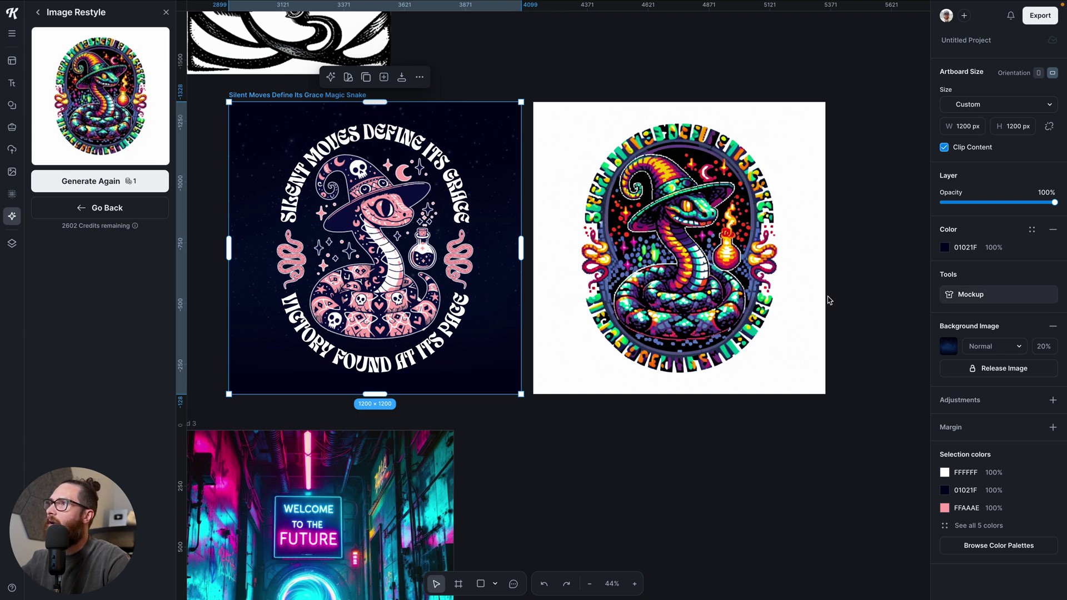
click(865, 269)
key(t)
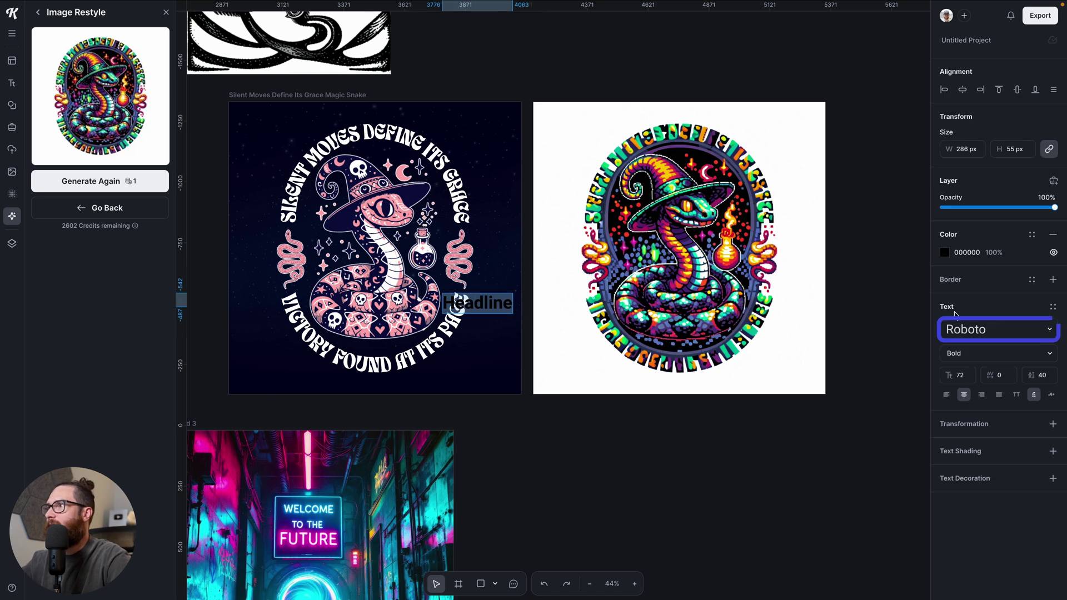
click(967, 332)
text(pixel)
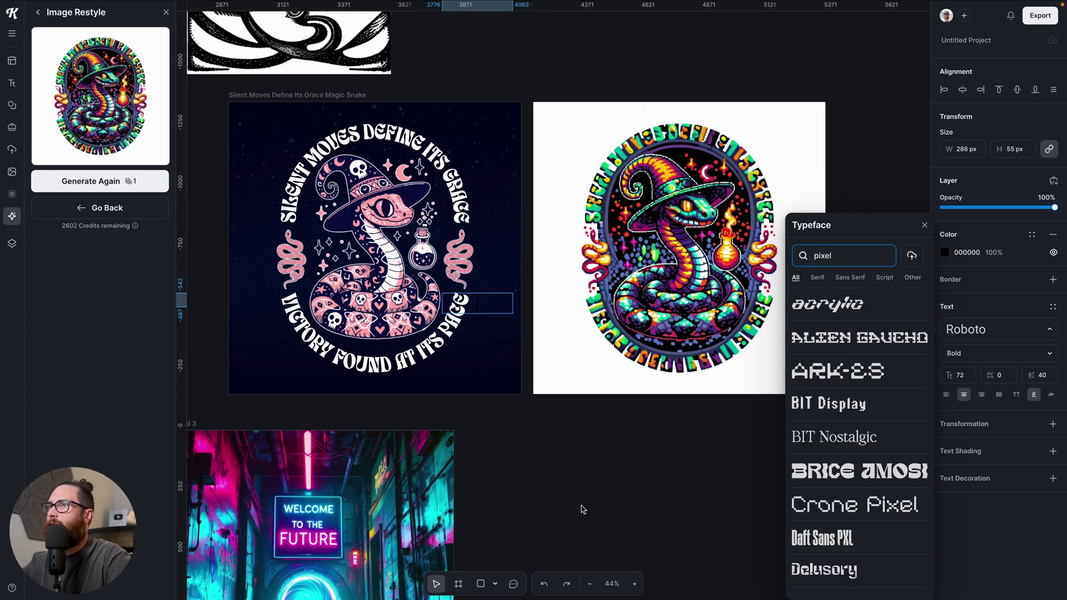
key(Escape)
key(Escape)
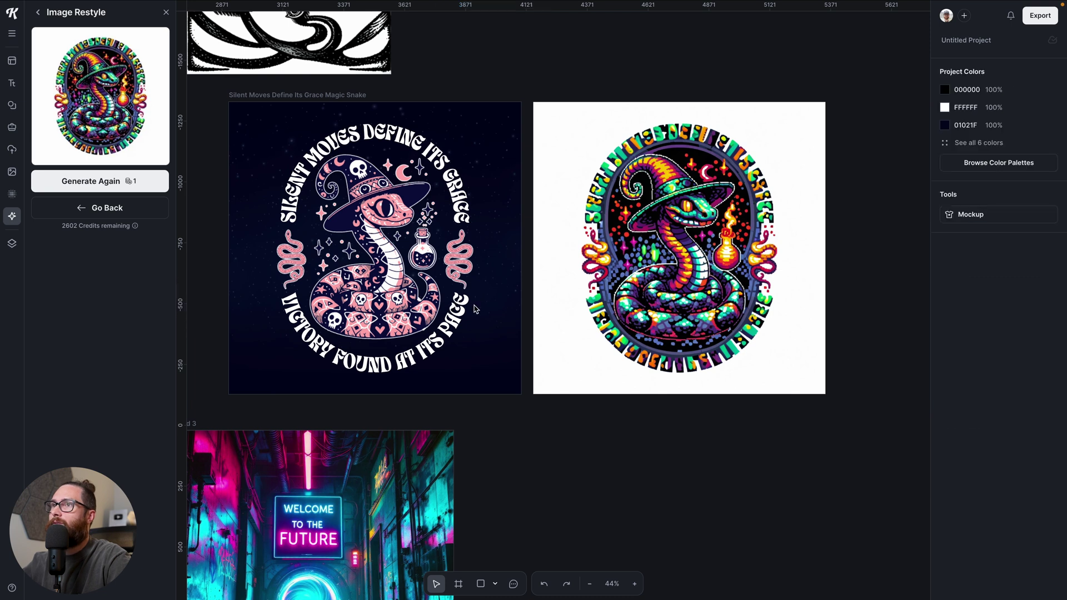
click(459, 303)
click(603, 405)
scroll(603, 405, down, 2)
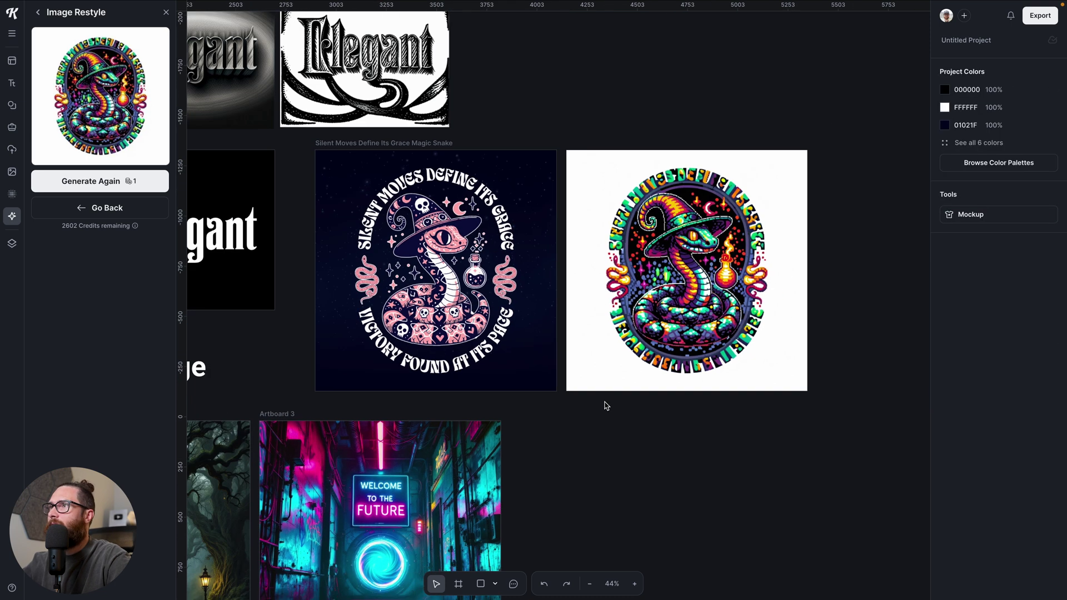
Generate a Vintage Photo saved-style restyle of the snake artboard
scroll(606, 405, down, 1)
click(103, 208)
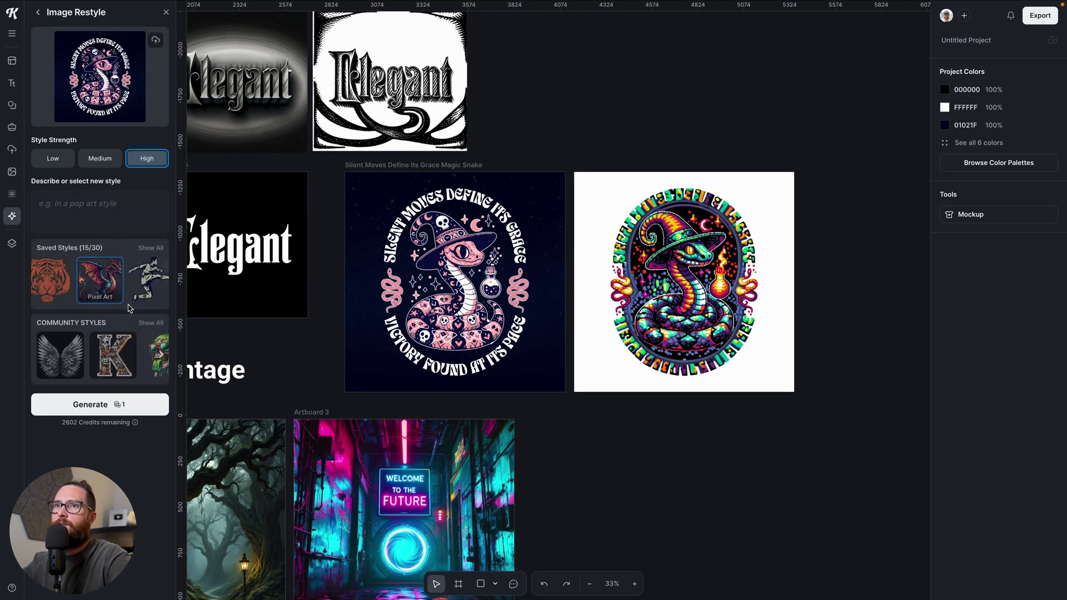
click(371, 181)
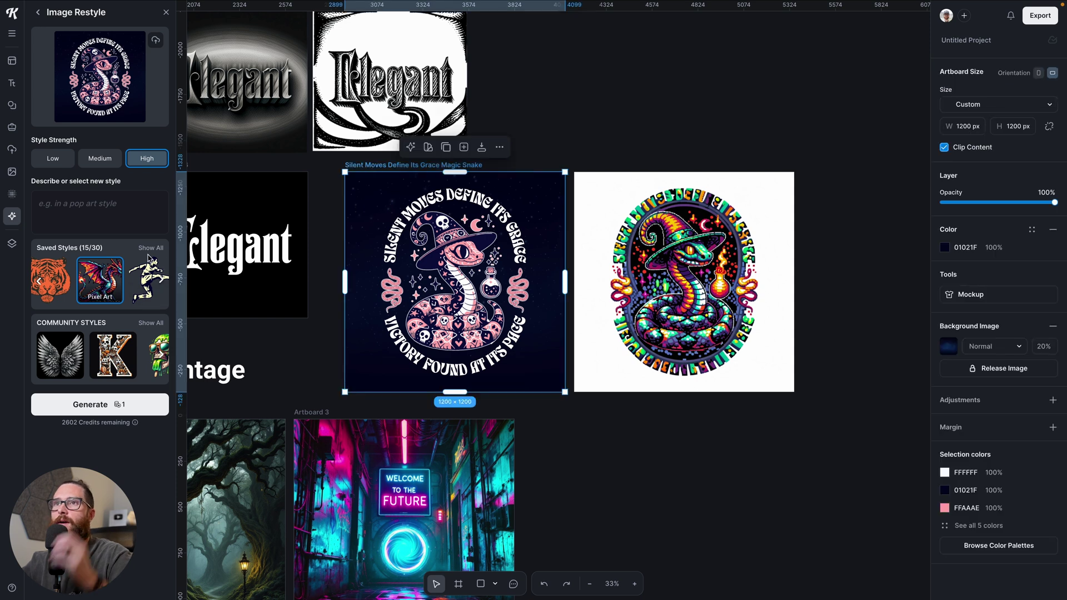
scroll(131, 282, right, 3)
scroll(132, 281, right, 8)
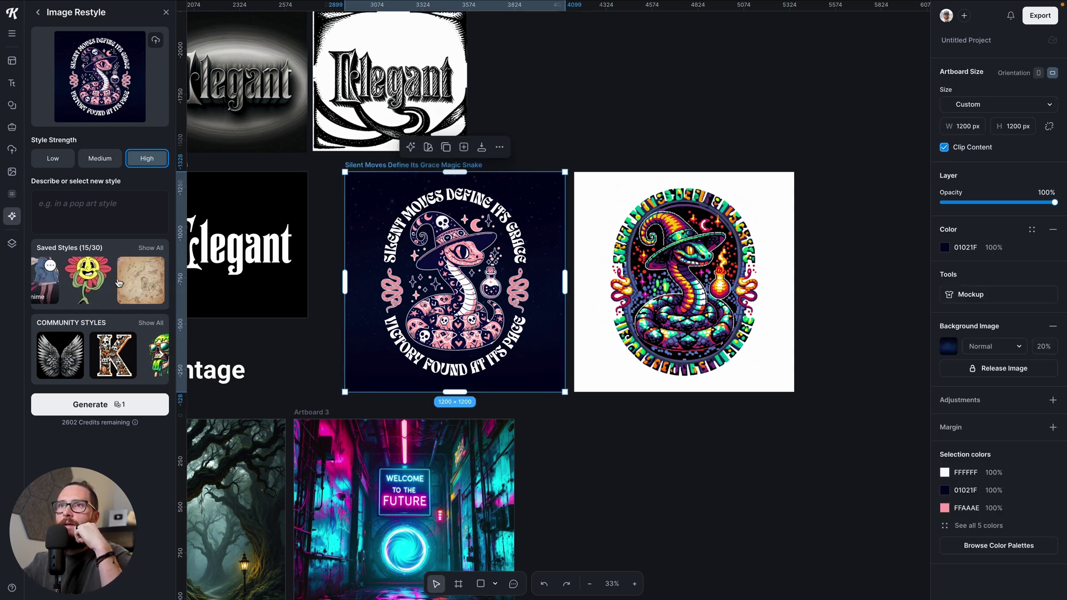
scroll(118, 283, right, 4)
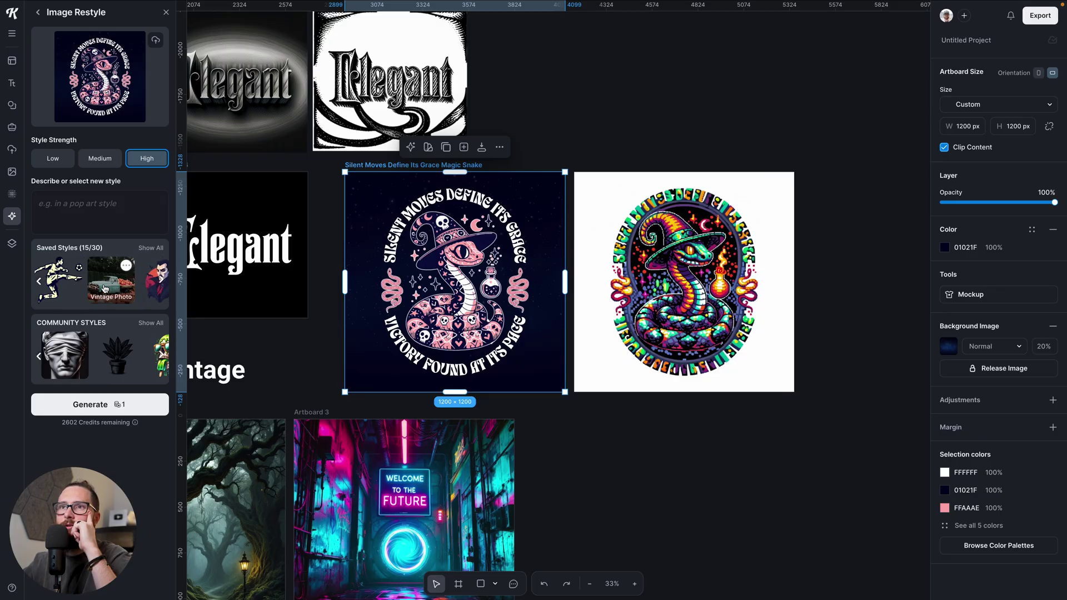
click(104, 289)
click(95, 414)
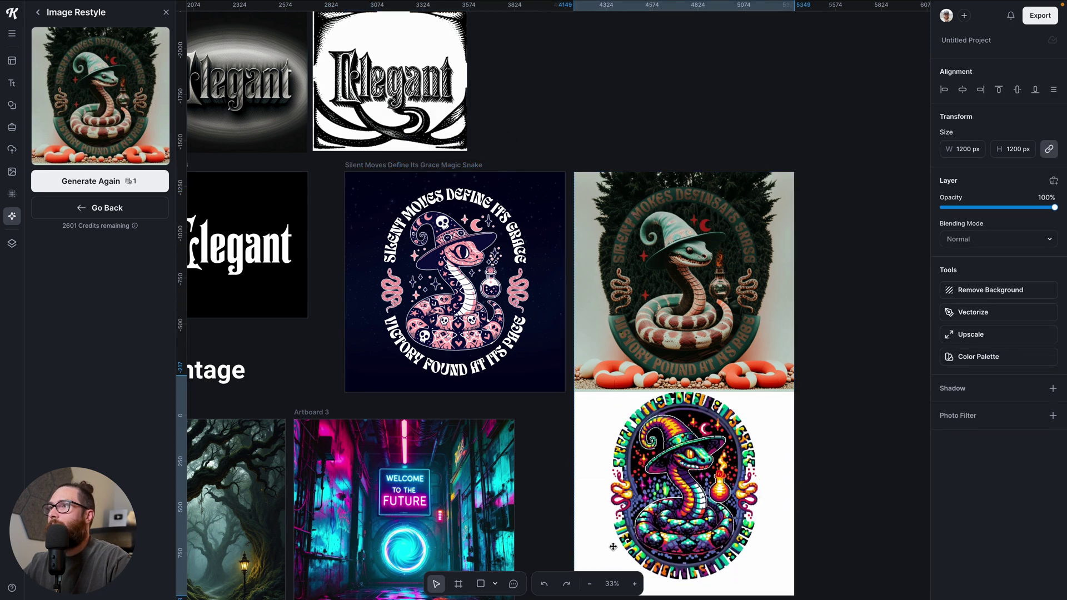
Inspect the new vintage-photo snake, then select the original's circular text and graphic group
scroll(666, 316, up, 3)
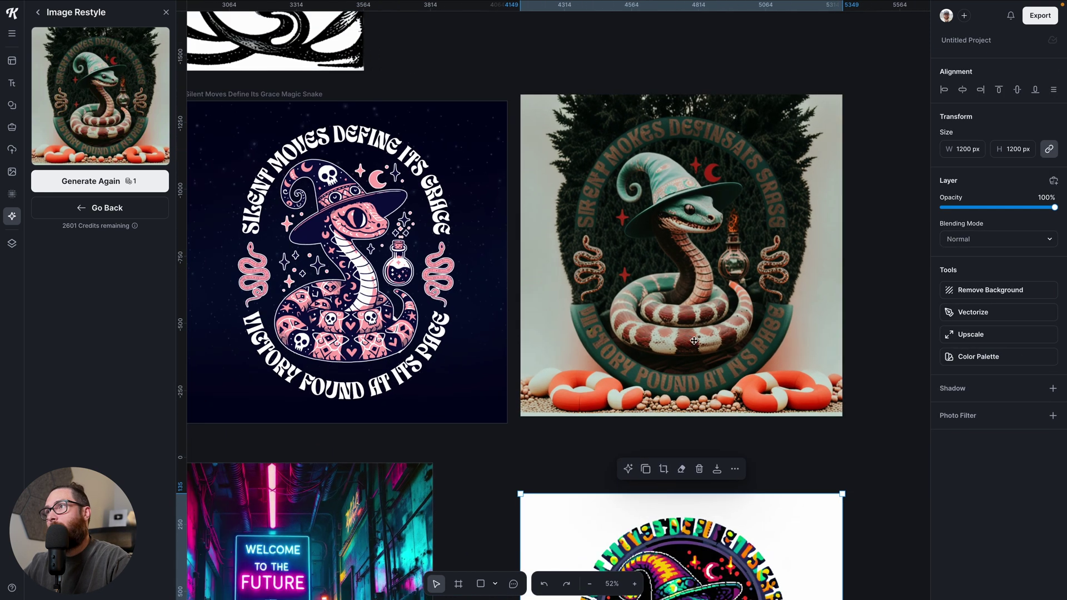
click(696, 305)
scroll(688, 324, up, 1)
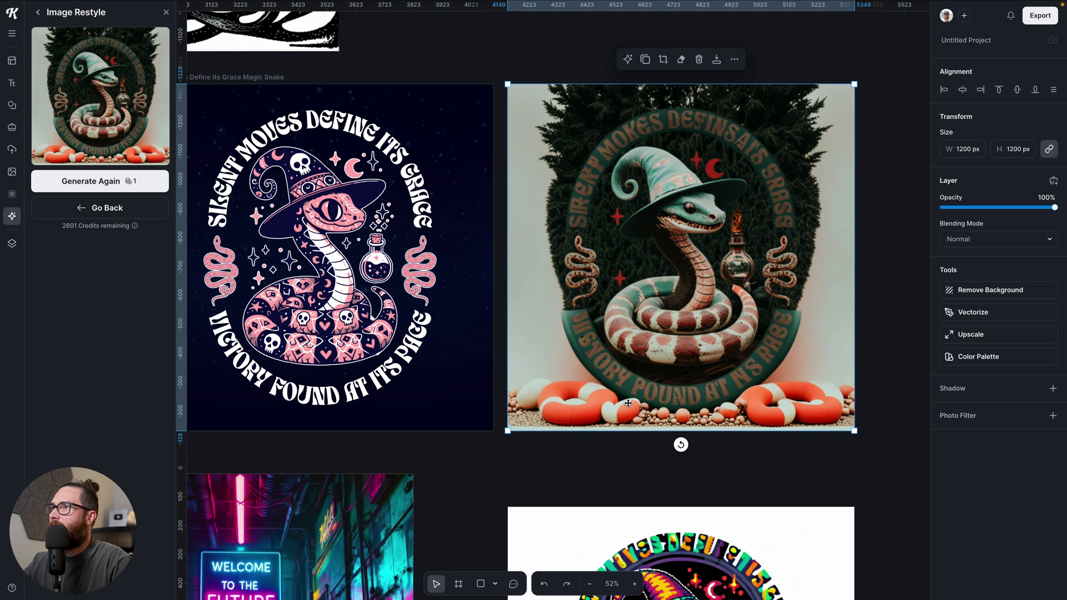
scroll(836, 340, down, 1)
scroll(829, 338, up, 1)
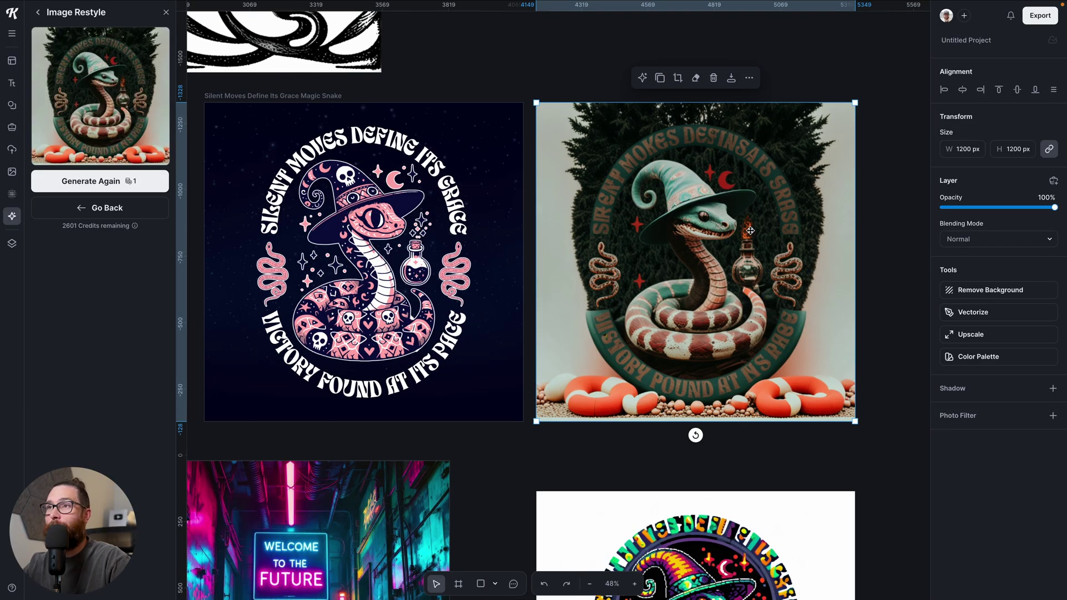
scroll(774, 292, down, 3)
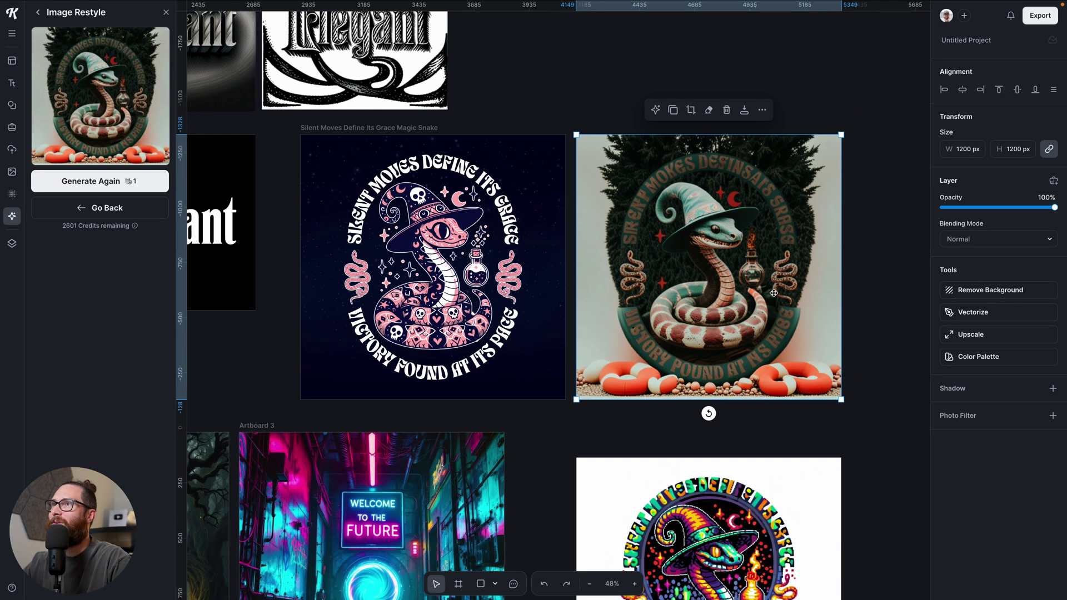
click(525, 209)
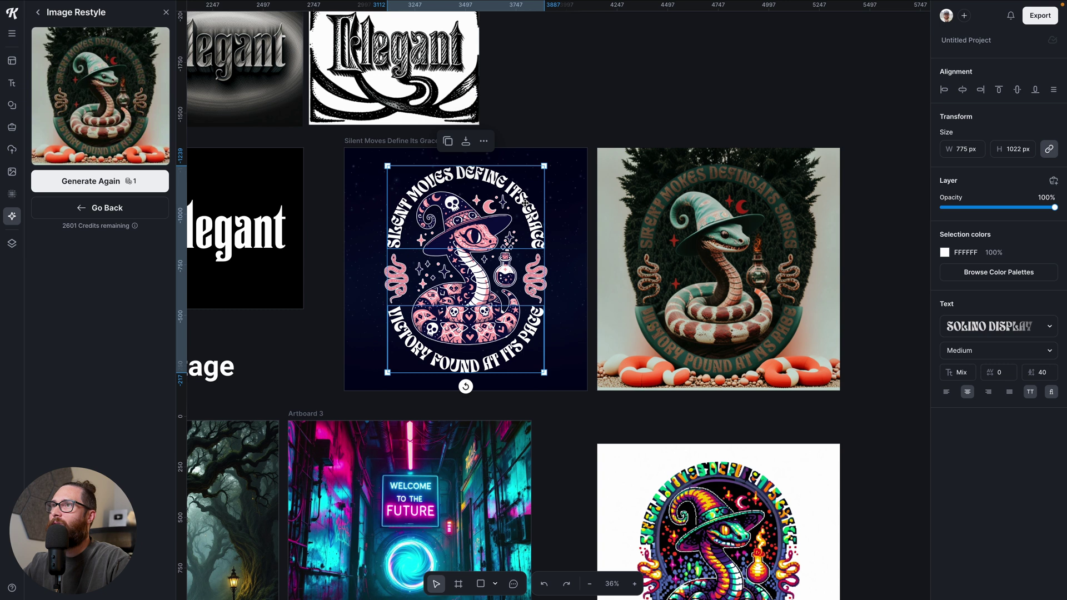
Delete the top 'Silent Moves' and bottom 'Victory Found' arc texts from the snake design
click(525, 204)
key(Delete)
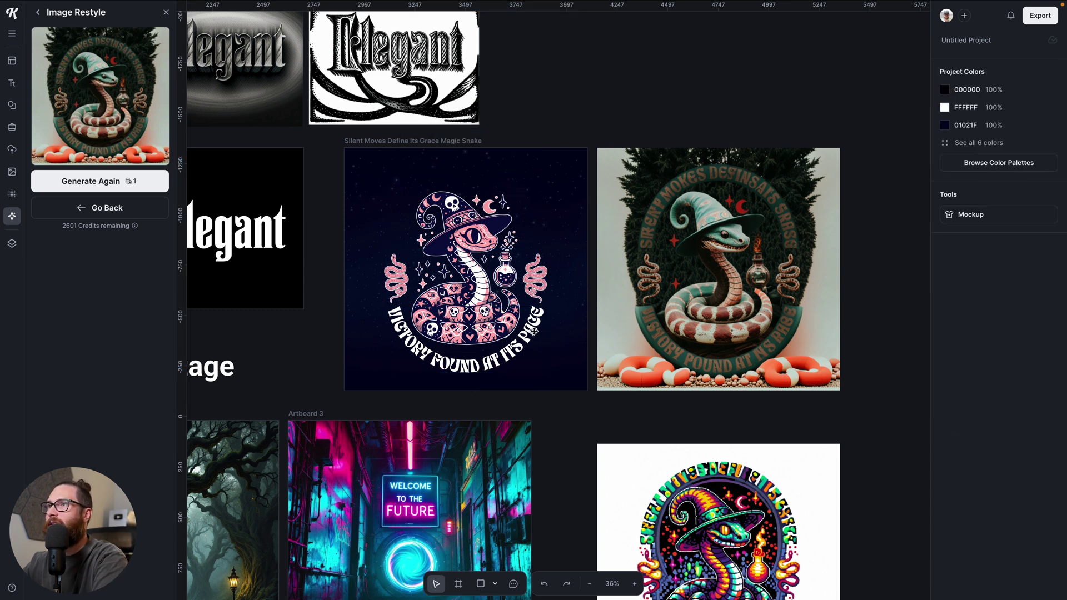
click(533, 331)
key(Delete)
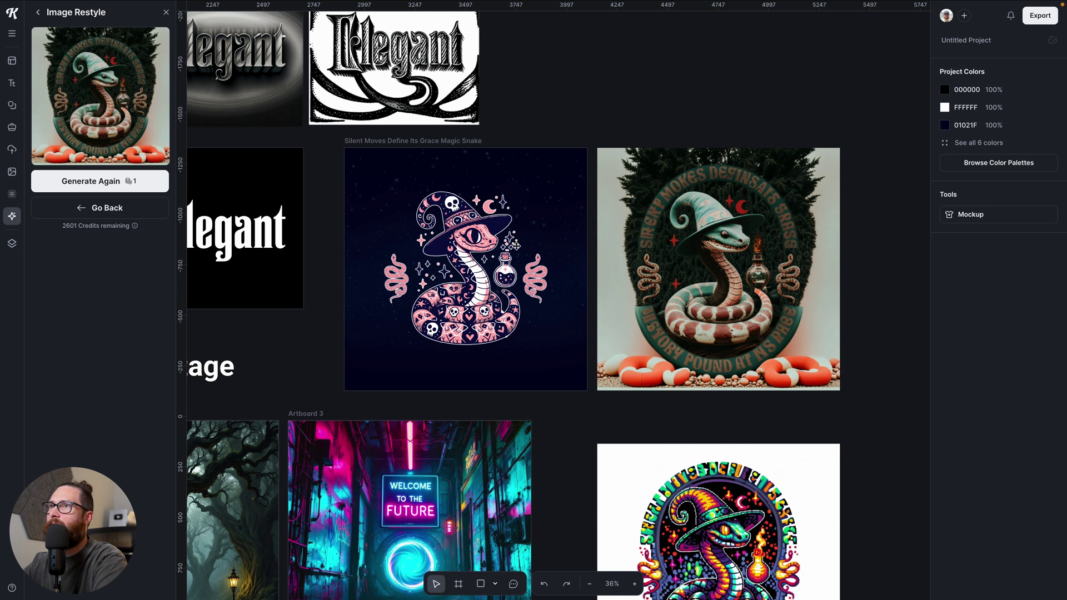
Set the snake artboard as the restyle source and show more saved styles
click(395, 145)
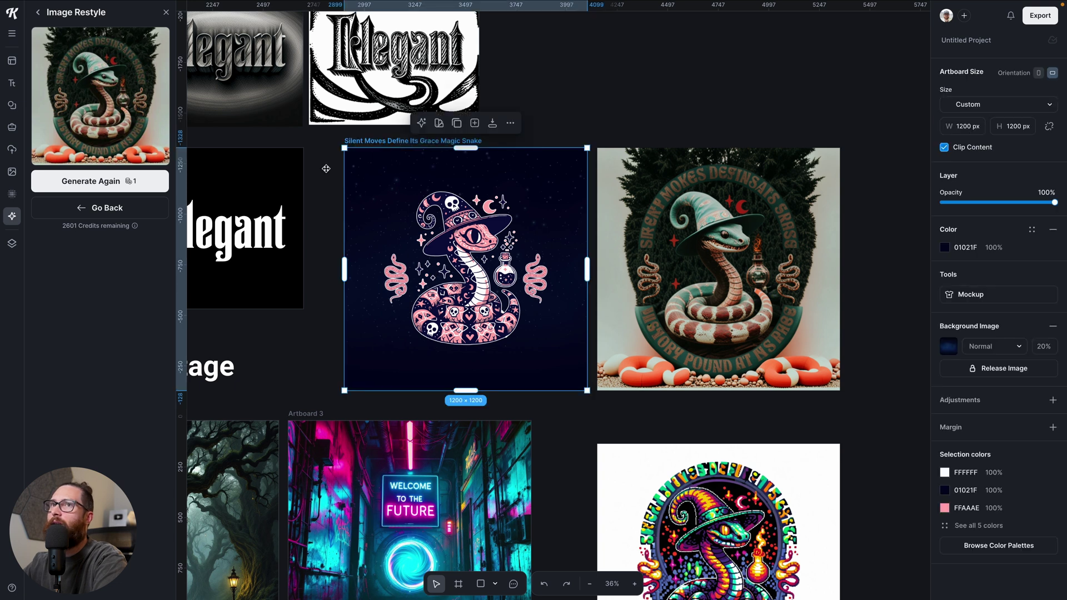
click(111, 211)
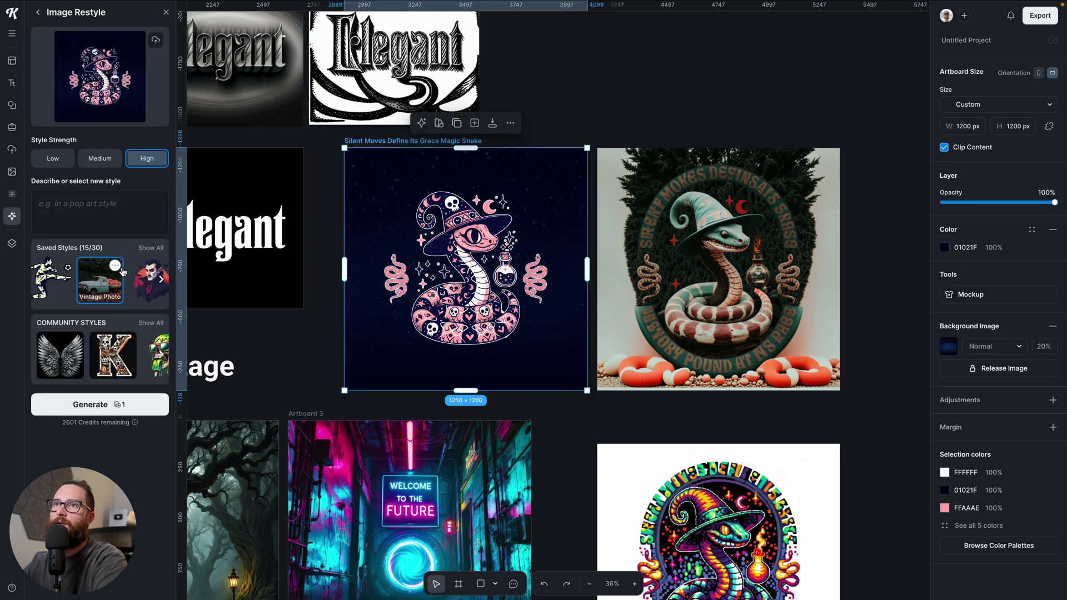
click(161, 279)
click(303, 350)
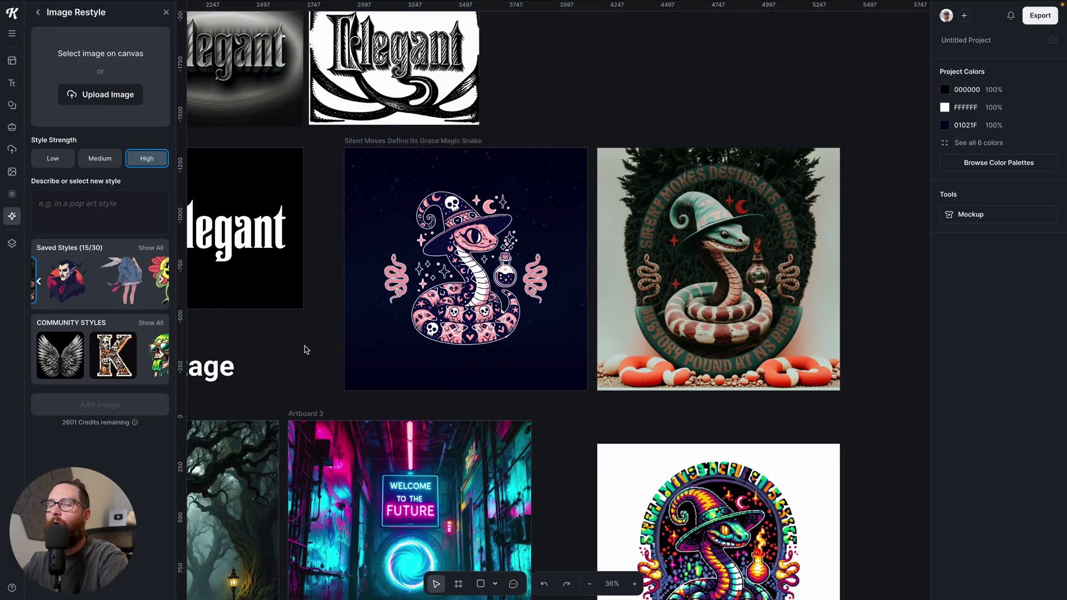